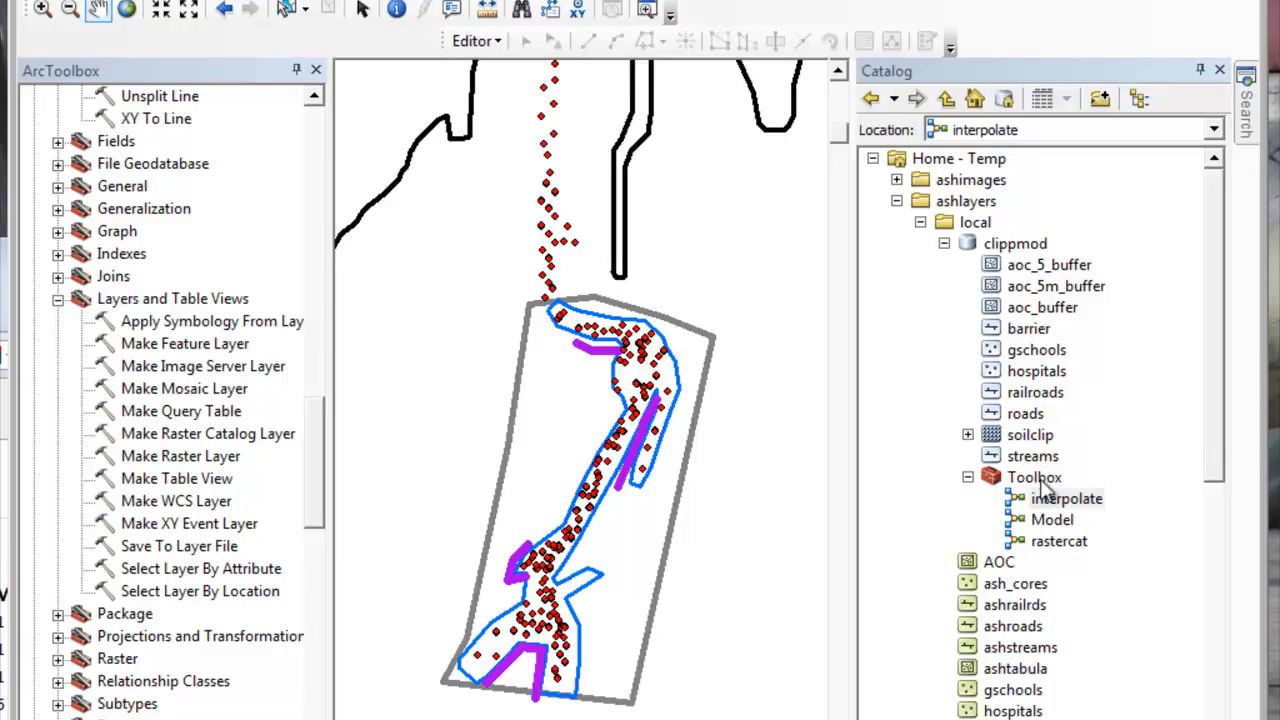
Step: Open the interpolate model from the clippmod geodatabase's Toolbox for editing and reposition its window so the whole diagram shows
click(1060, 508)
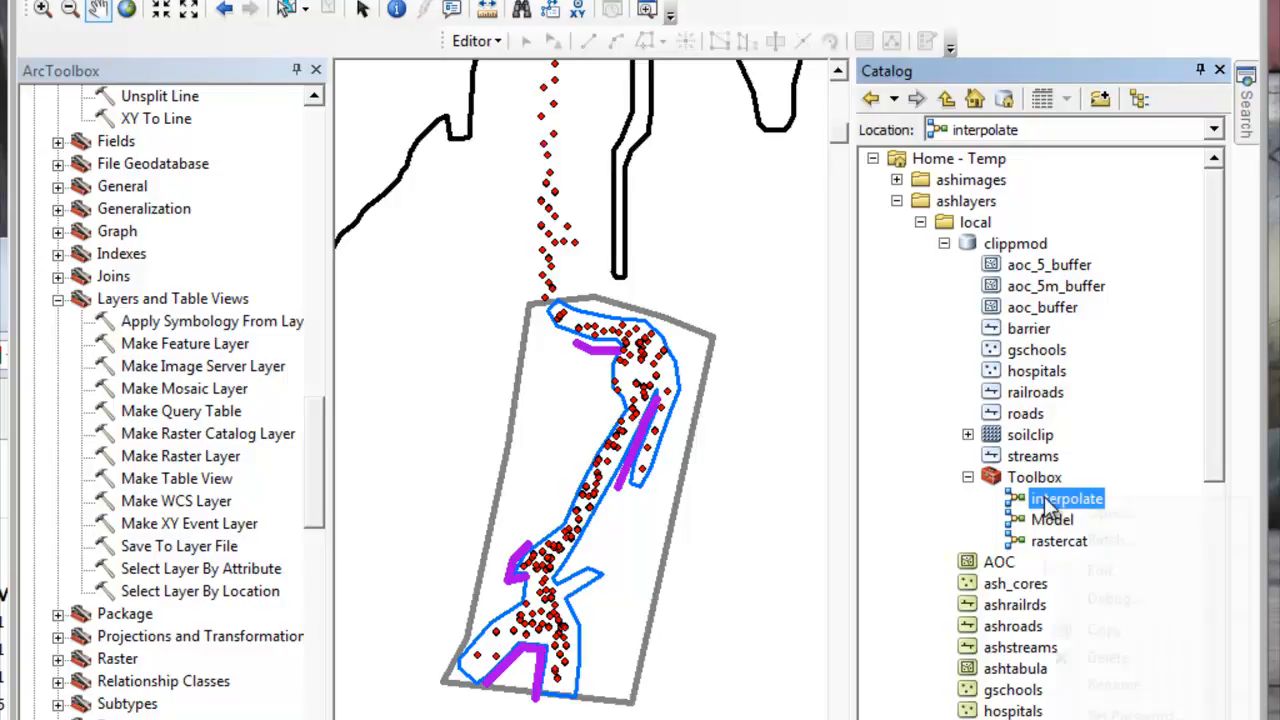
right_click(1050, 506)
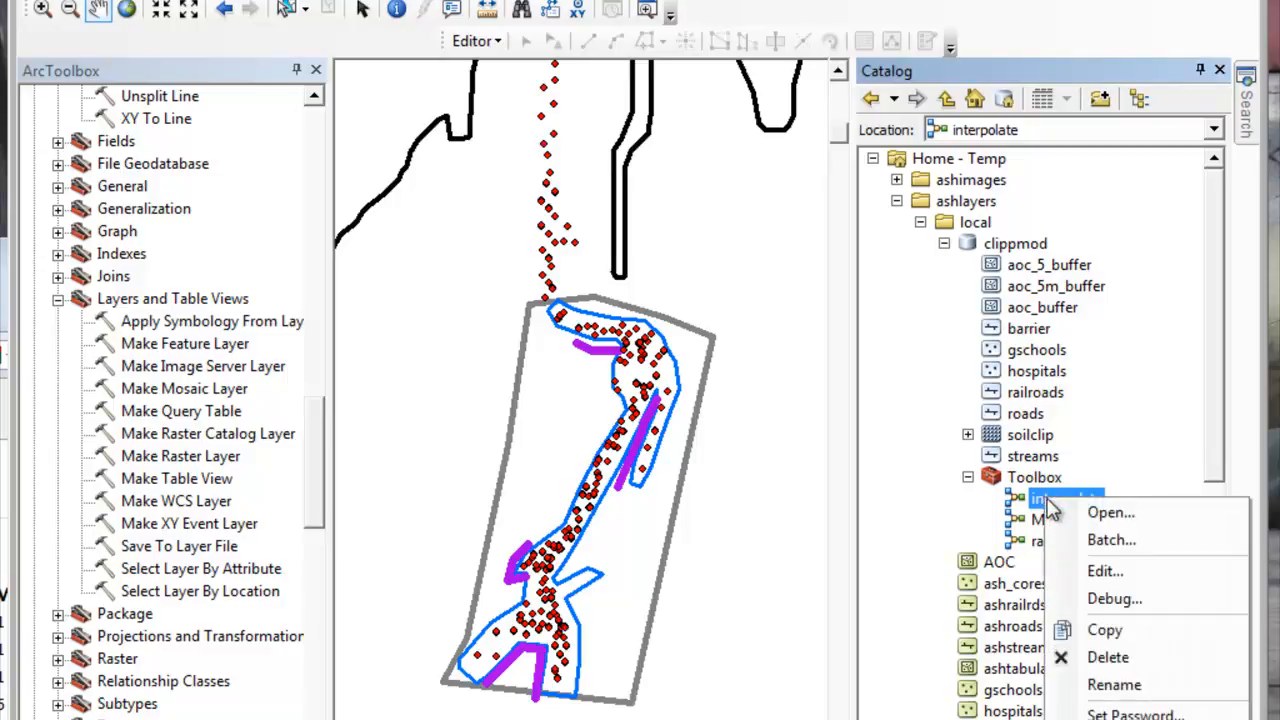
click(1108, 572)
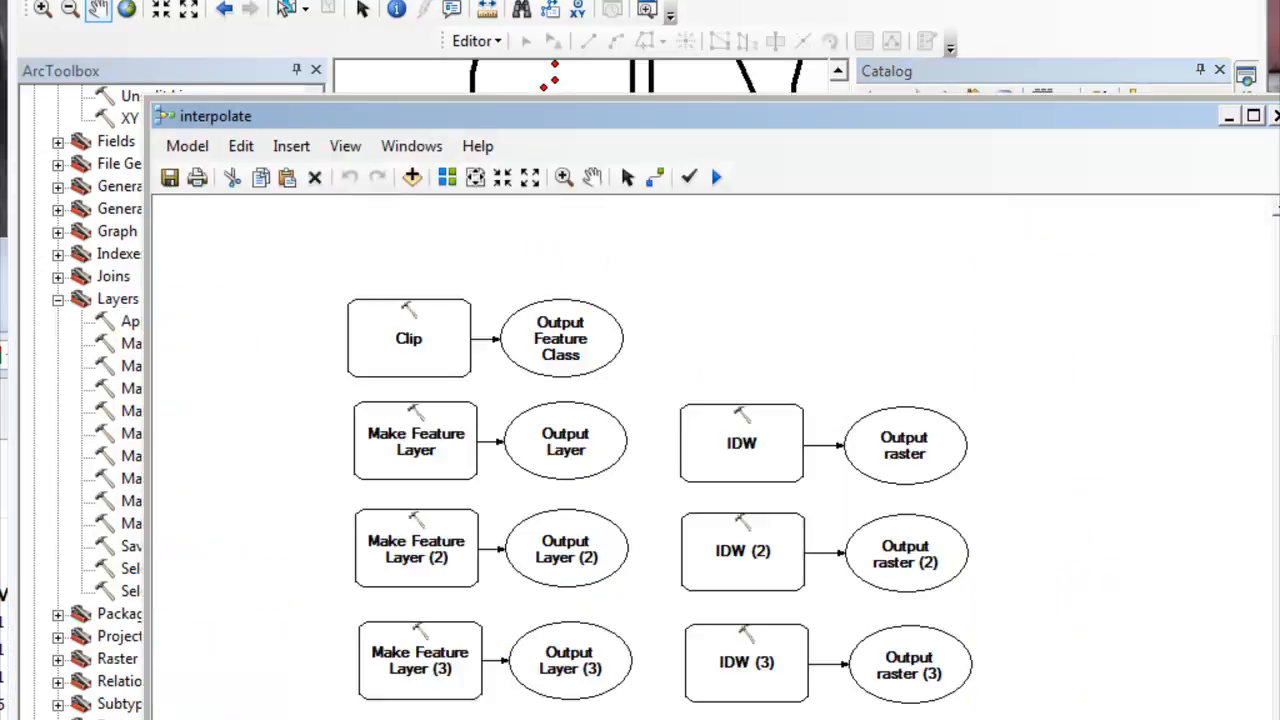
drag(731, 131, 648, 30)
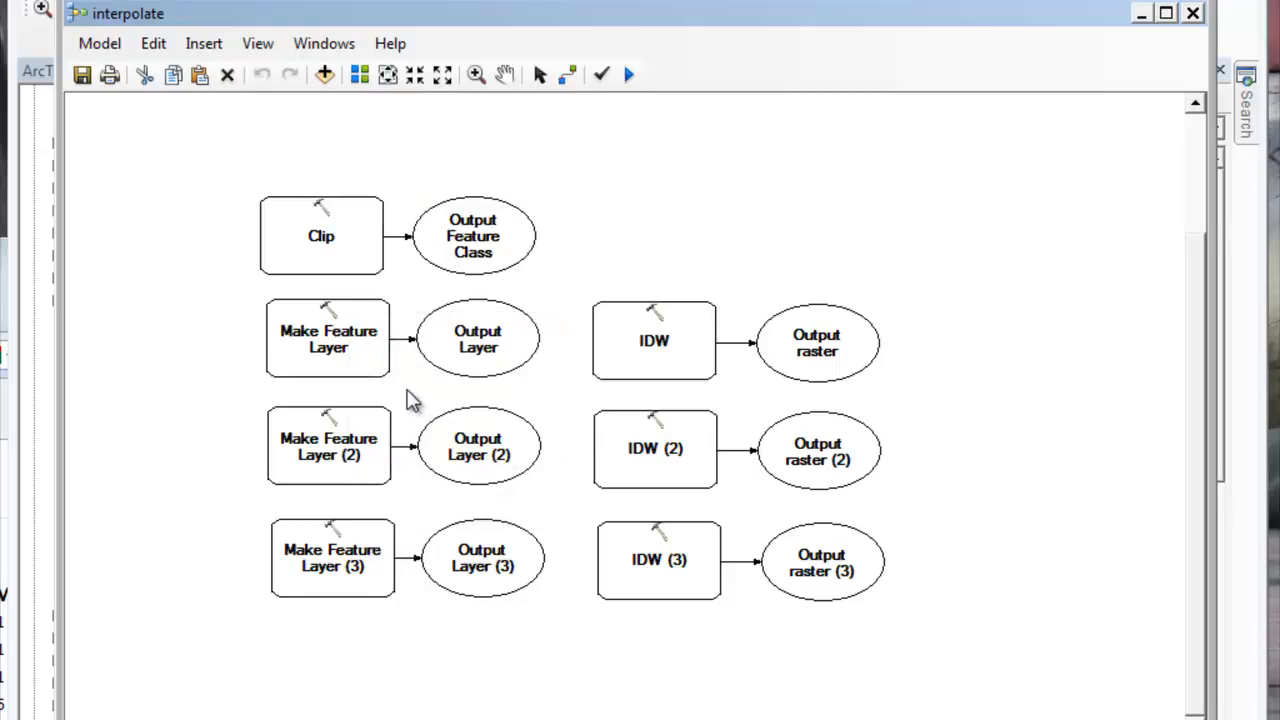
Step: Review the settings and selection expression of the first Make Feature Layer tool, which outputs ash_cores1
mouse_move(365, 352)
mouse_move(645, 346)
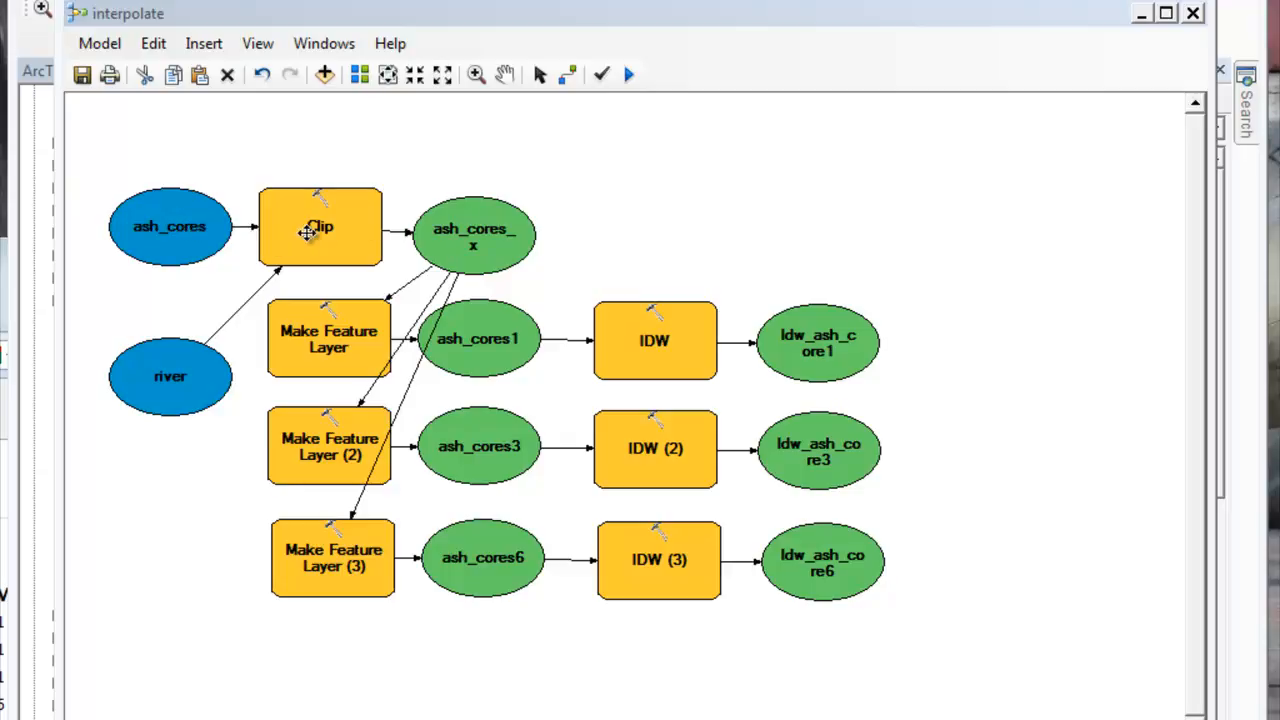
click(337, 340)
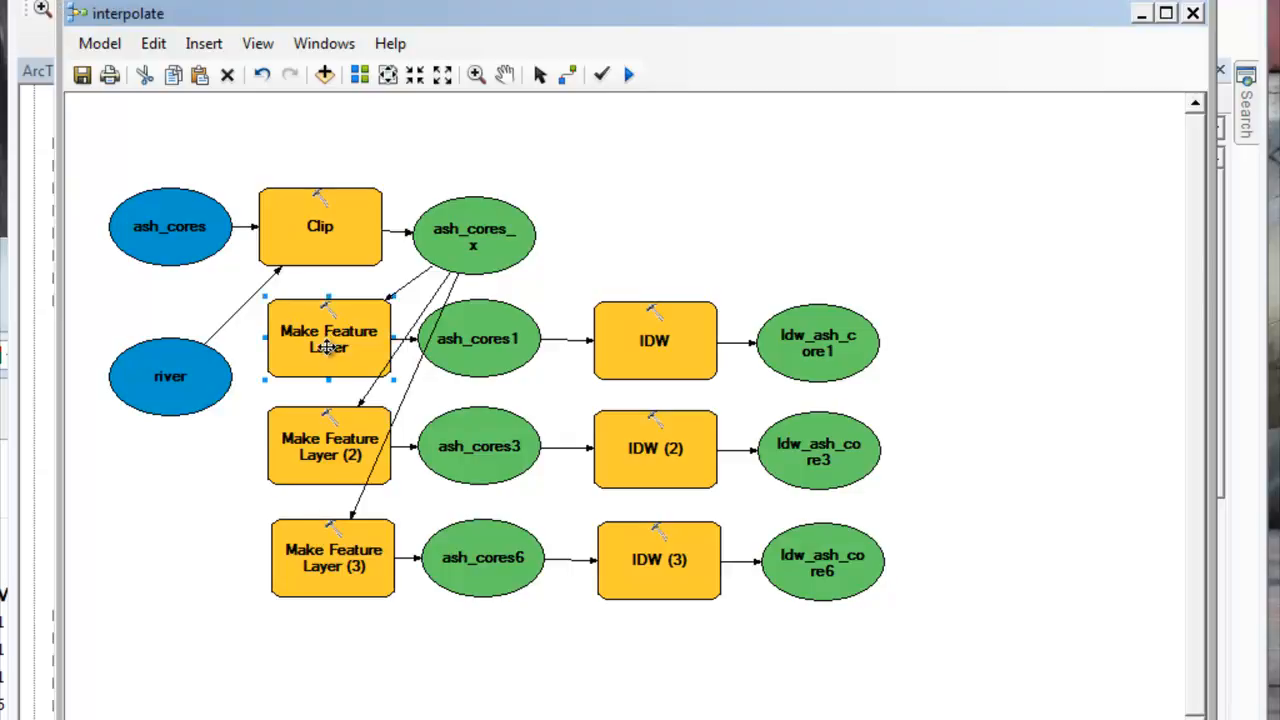
right_click(337, 342)
click(390, 364)
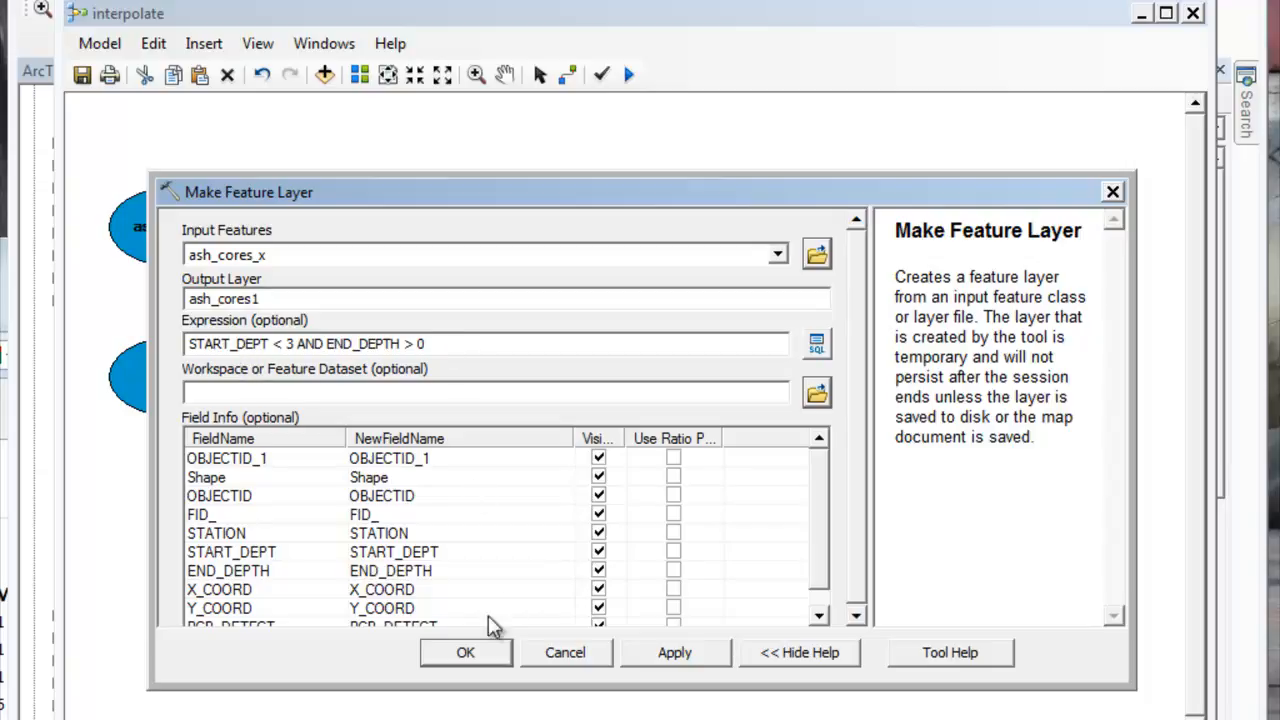
click(490, 658)
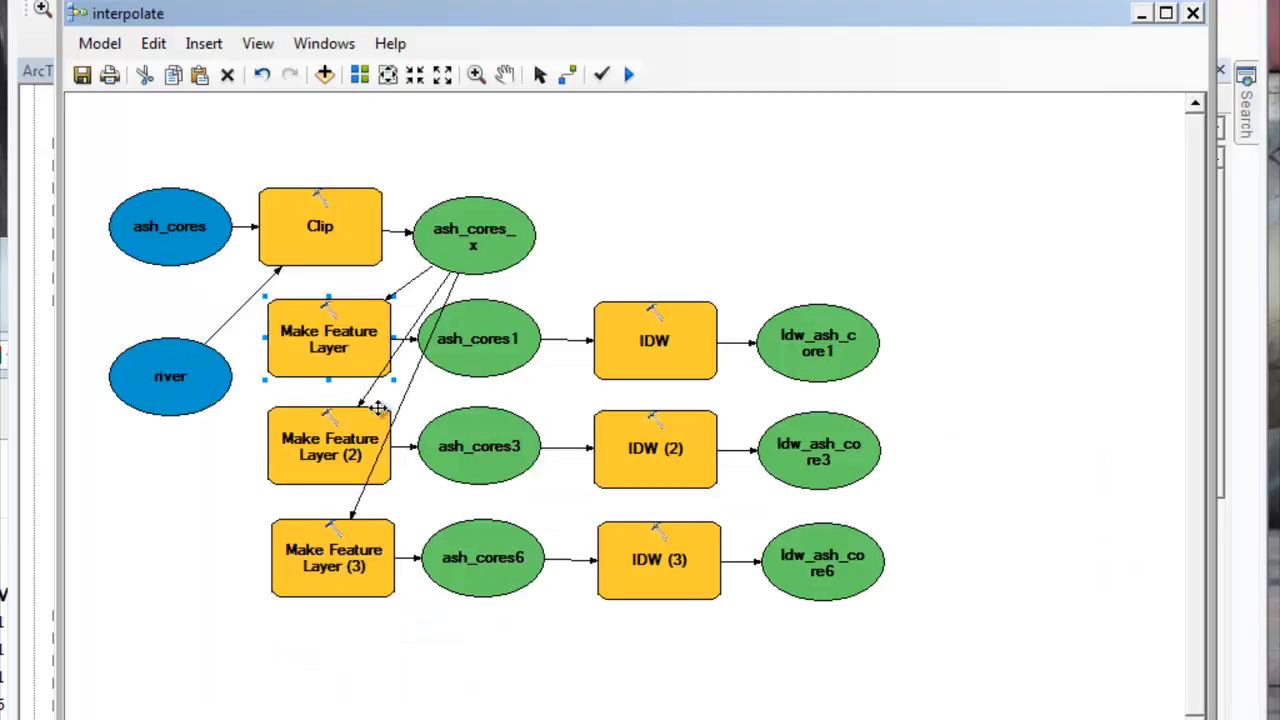
Step: Review the input, output layer and depth expression of the Make Feature Layer (3) tool
click(340, 566)
right_click(356, 571)
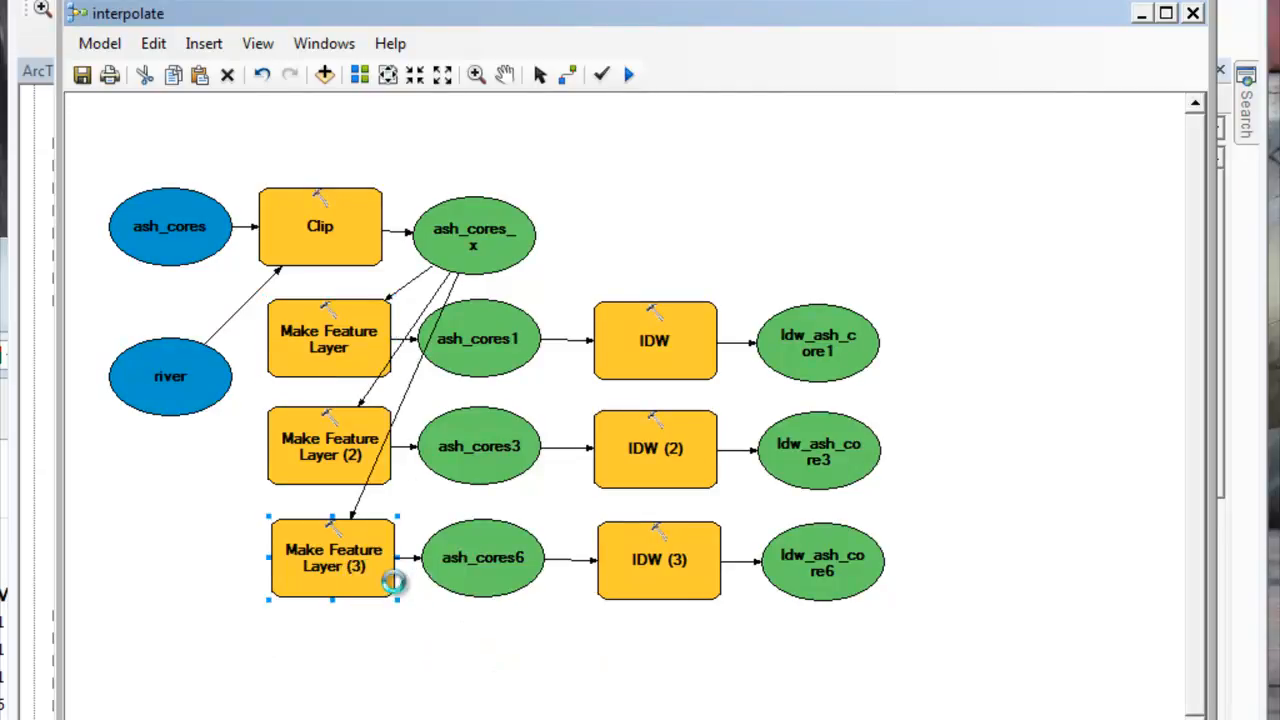
click(400, 580)
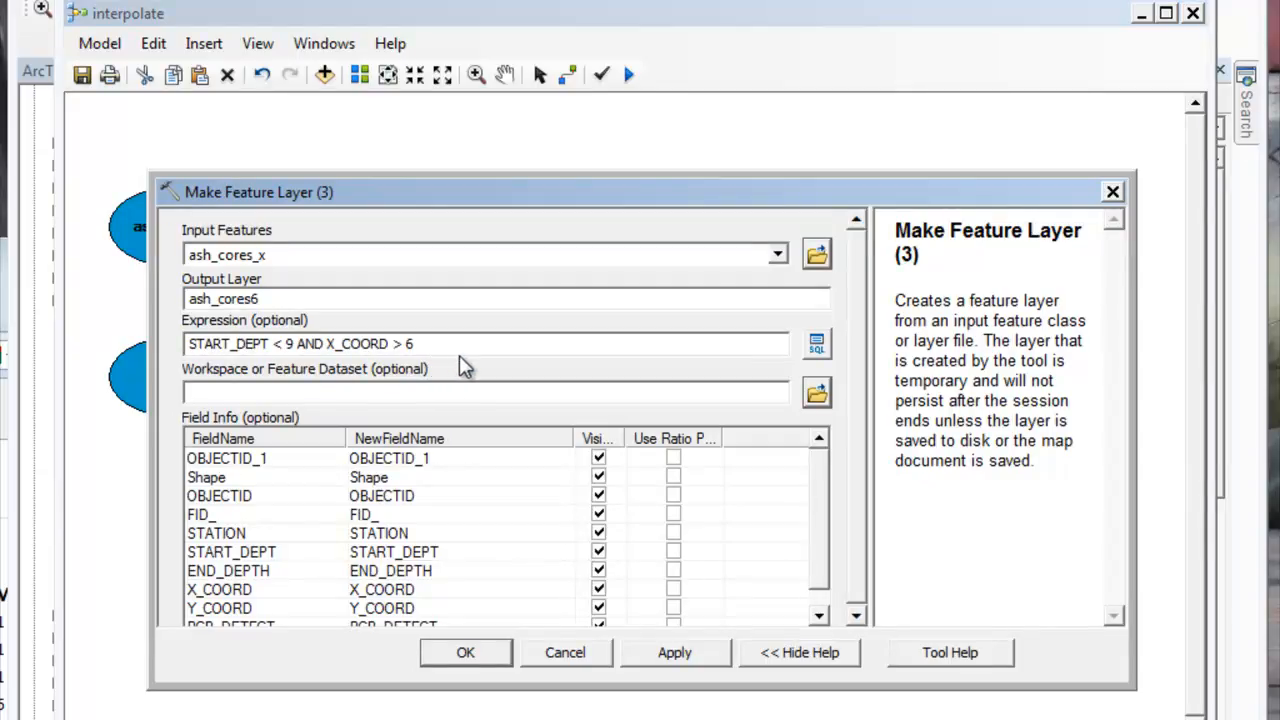
click(466, 652)
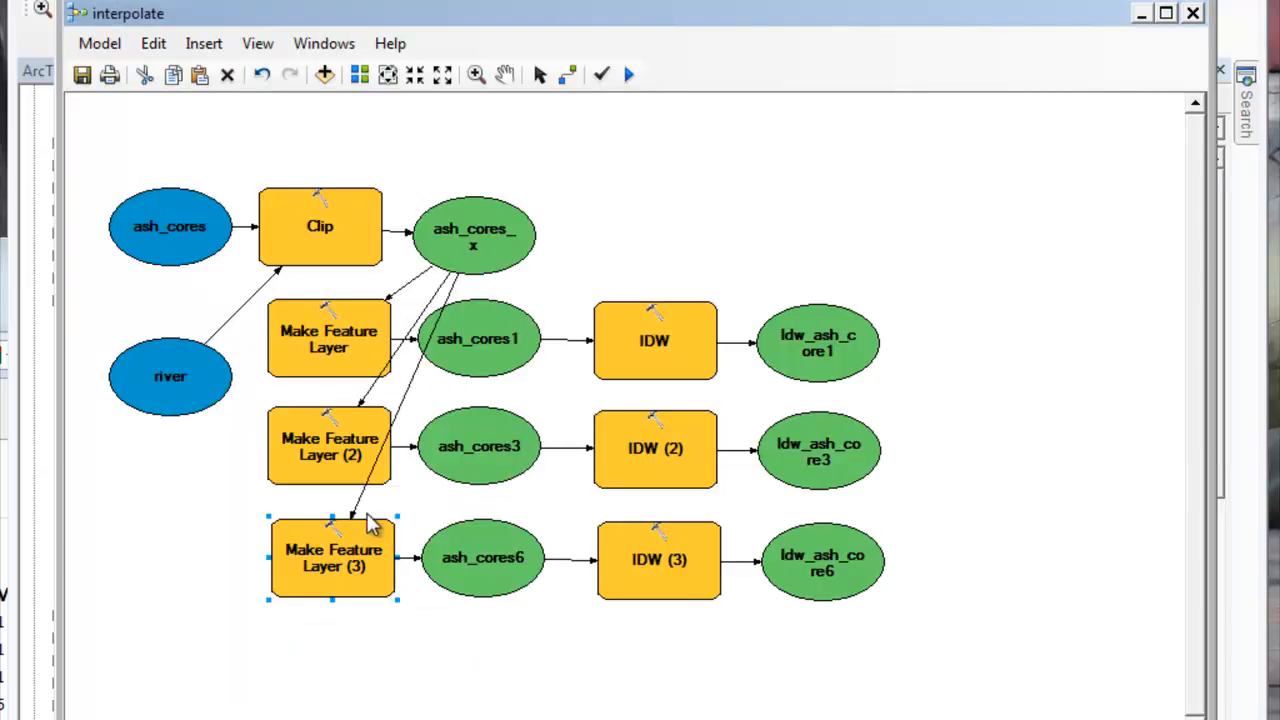
Step: Check the output options of ash_cores3 and turn off the Intermediate option for ash_cores6
click(482, 455)
right_click(482, 455)
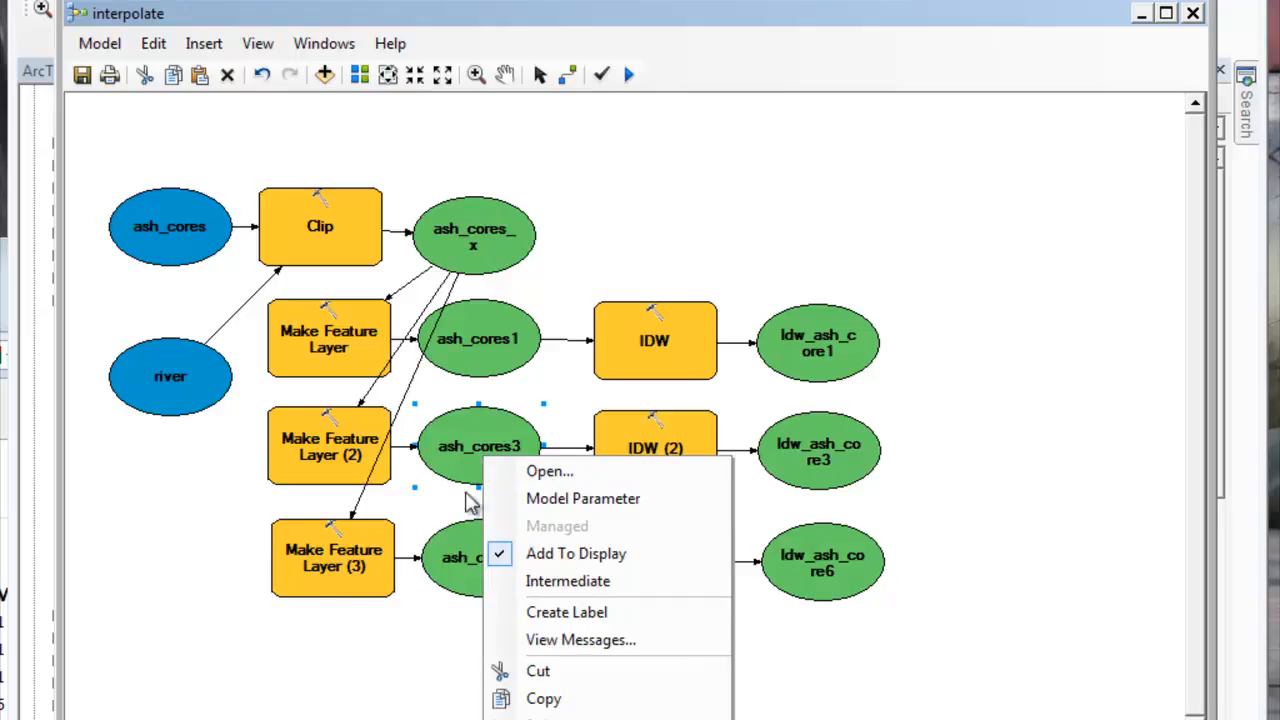
right_click(467, 546)
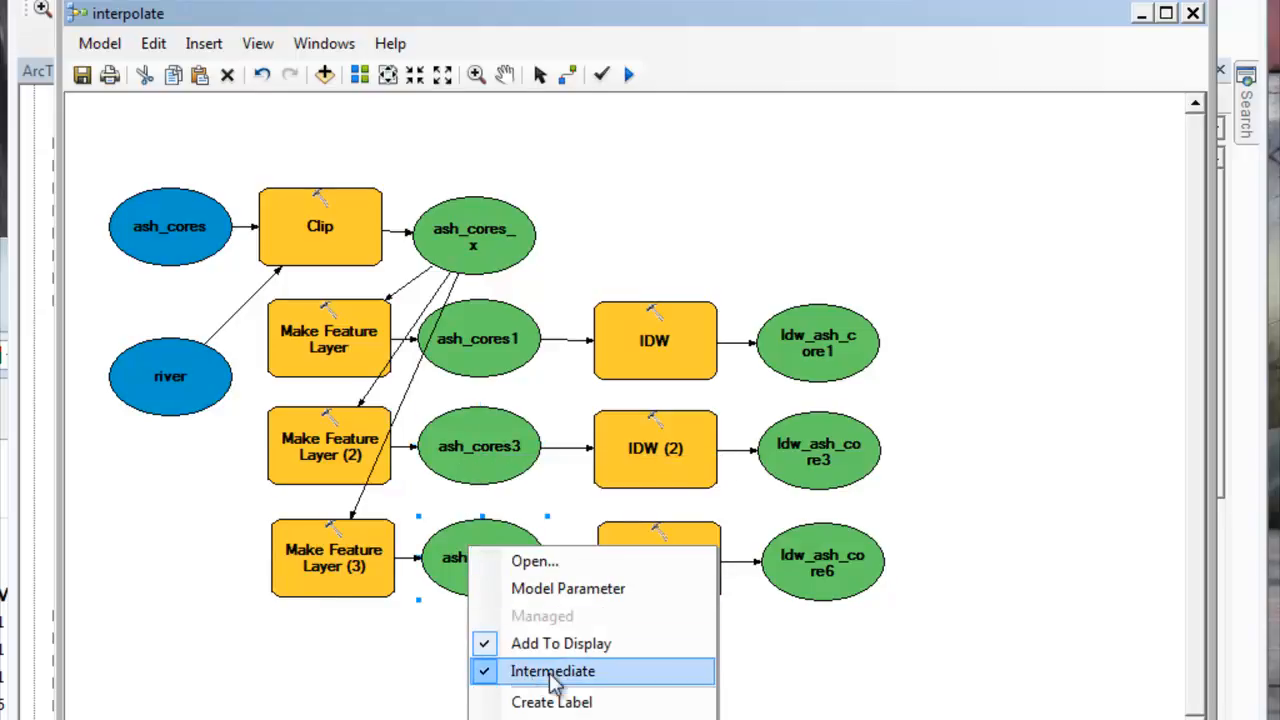
click(488, 680)
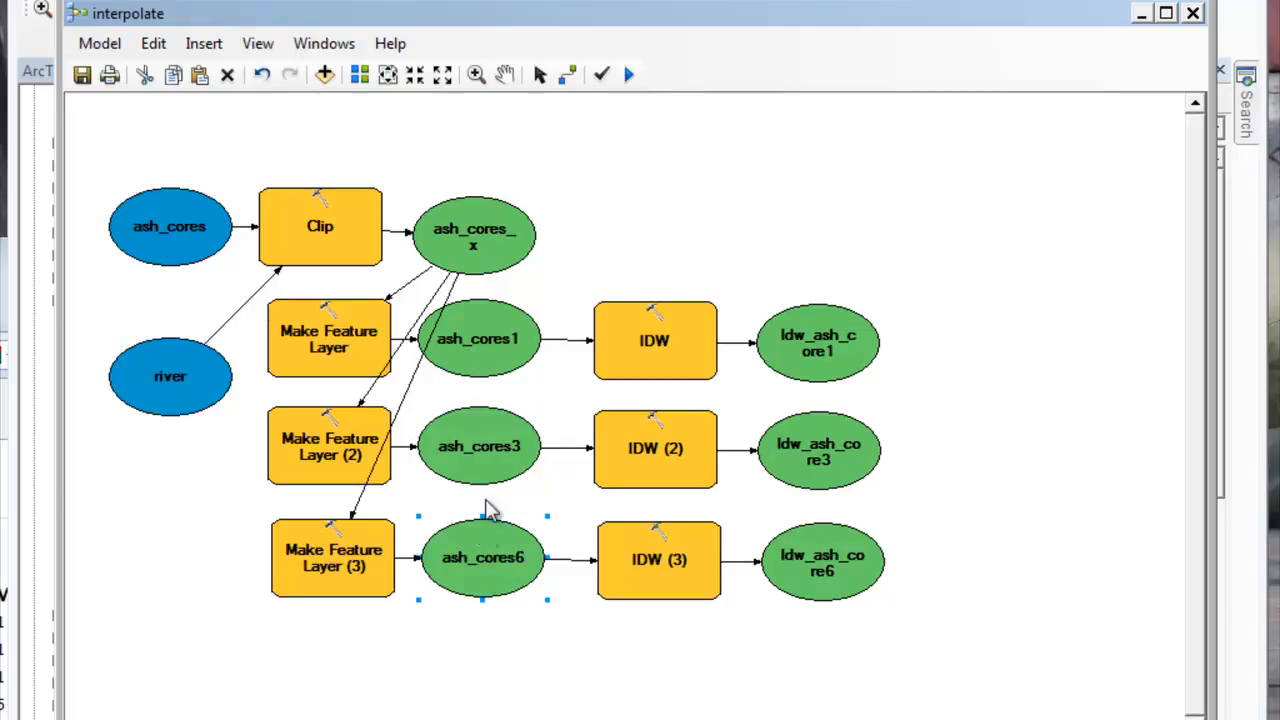
Step: Open the first IDW tool, fed by ash_cores1, and choose PCB_DETECT as its Z value field
click(652, 344)
right_click(645, 338)
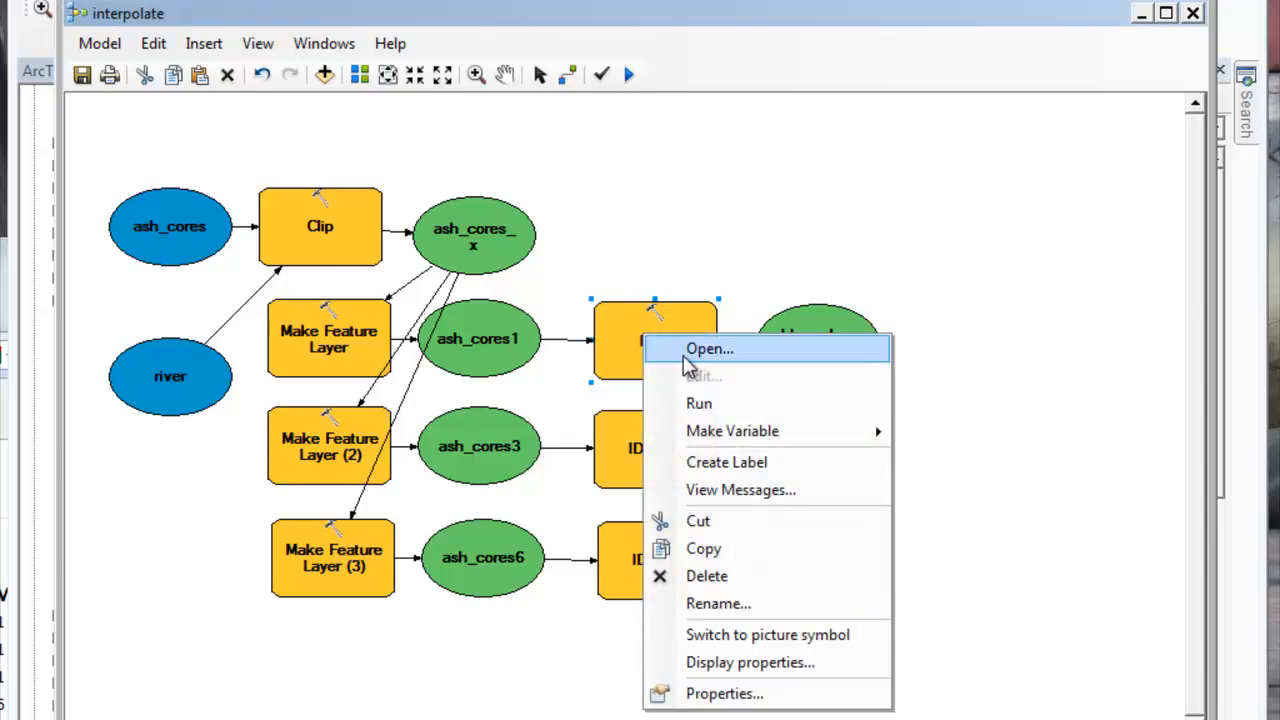
click(700, 350)
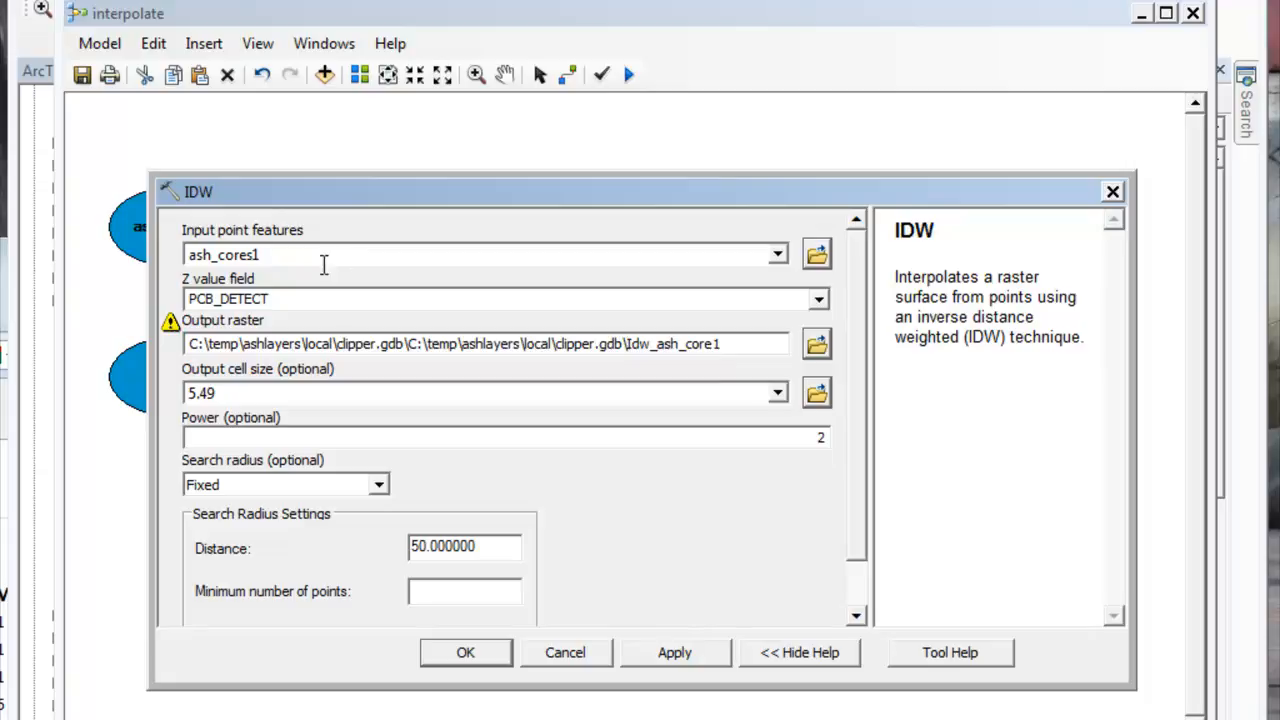
click(818, 301)
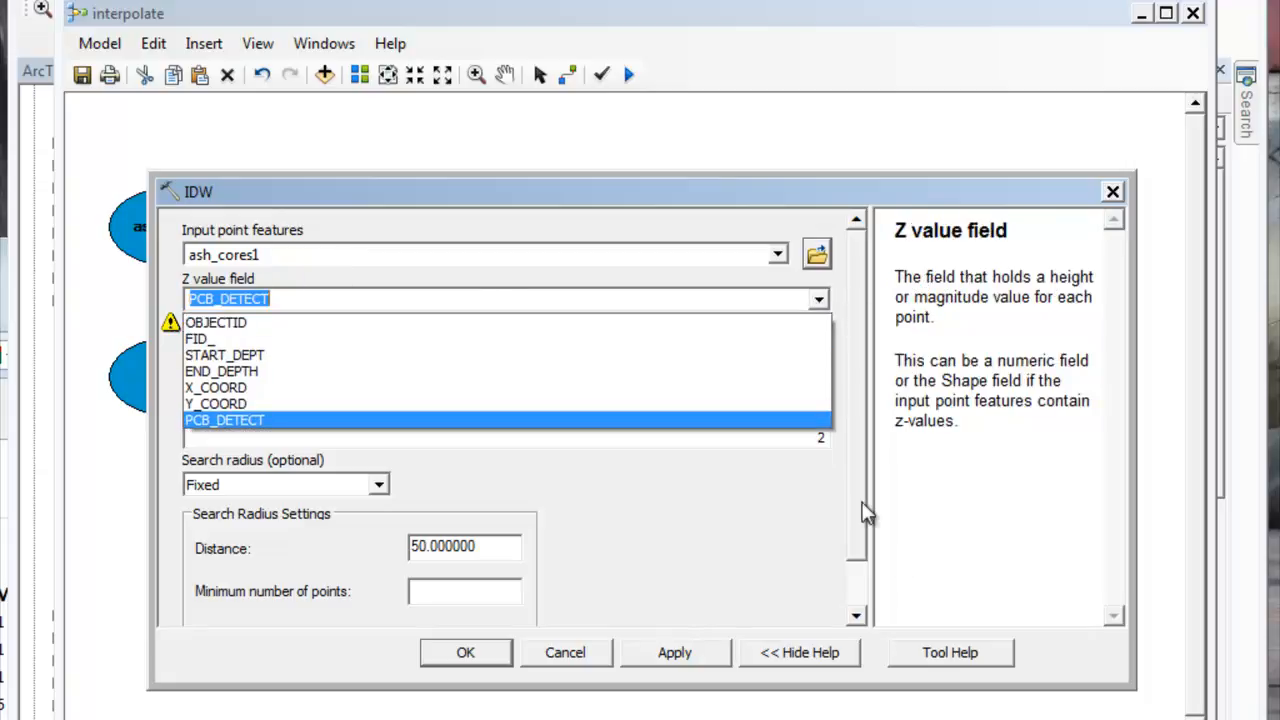
click(340, 420)
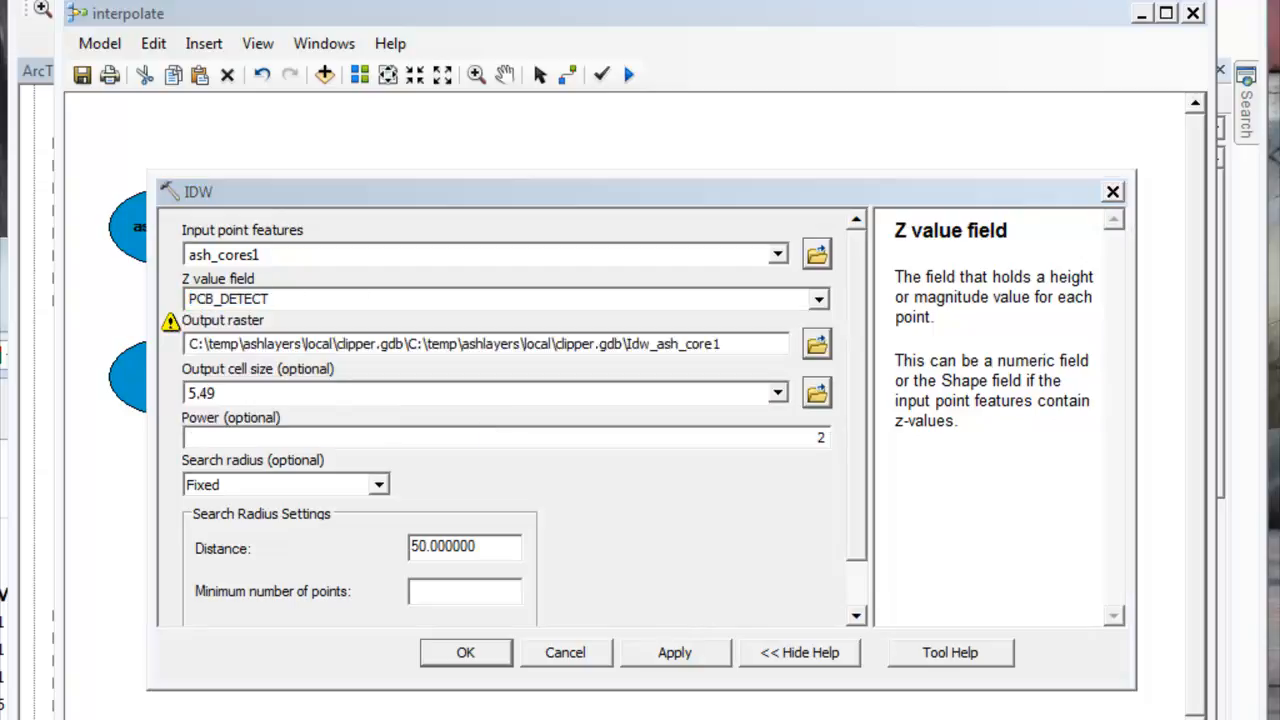
click(333, 304)
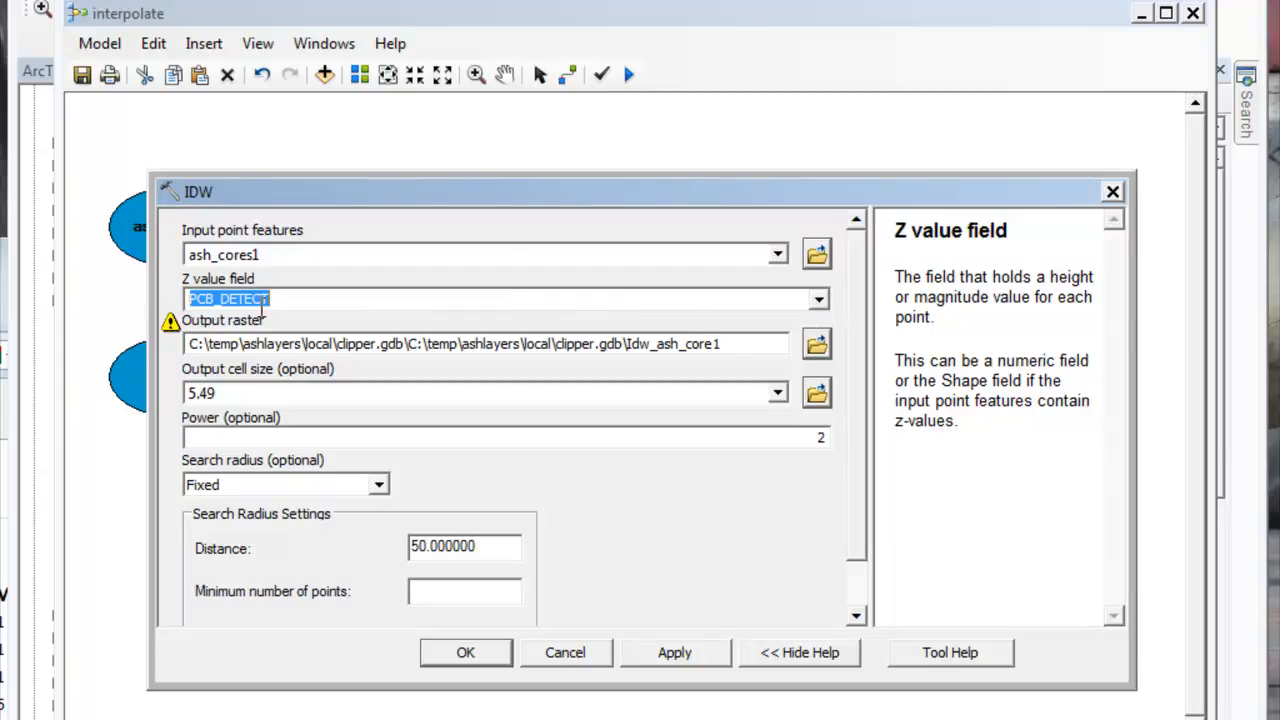
click(819, 299)
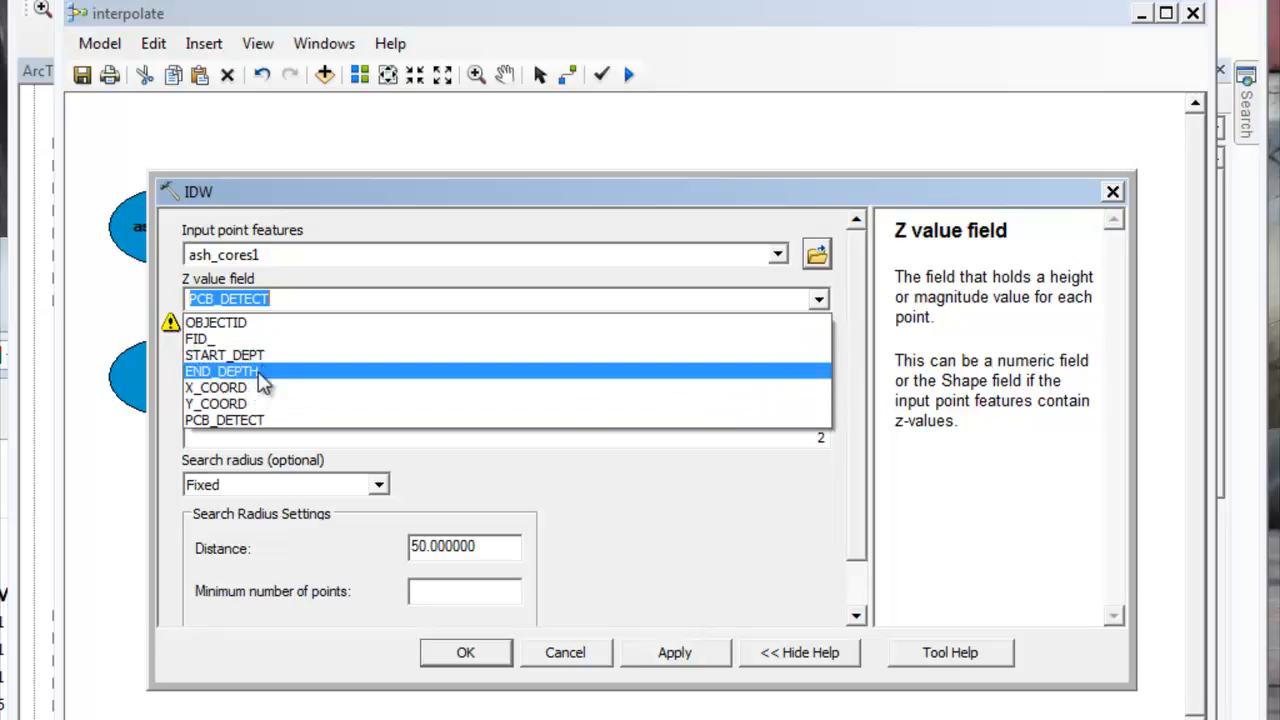
click(565, 213)
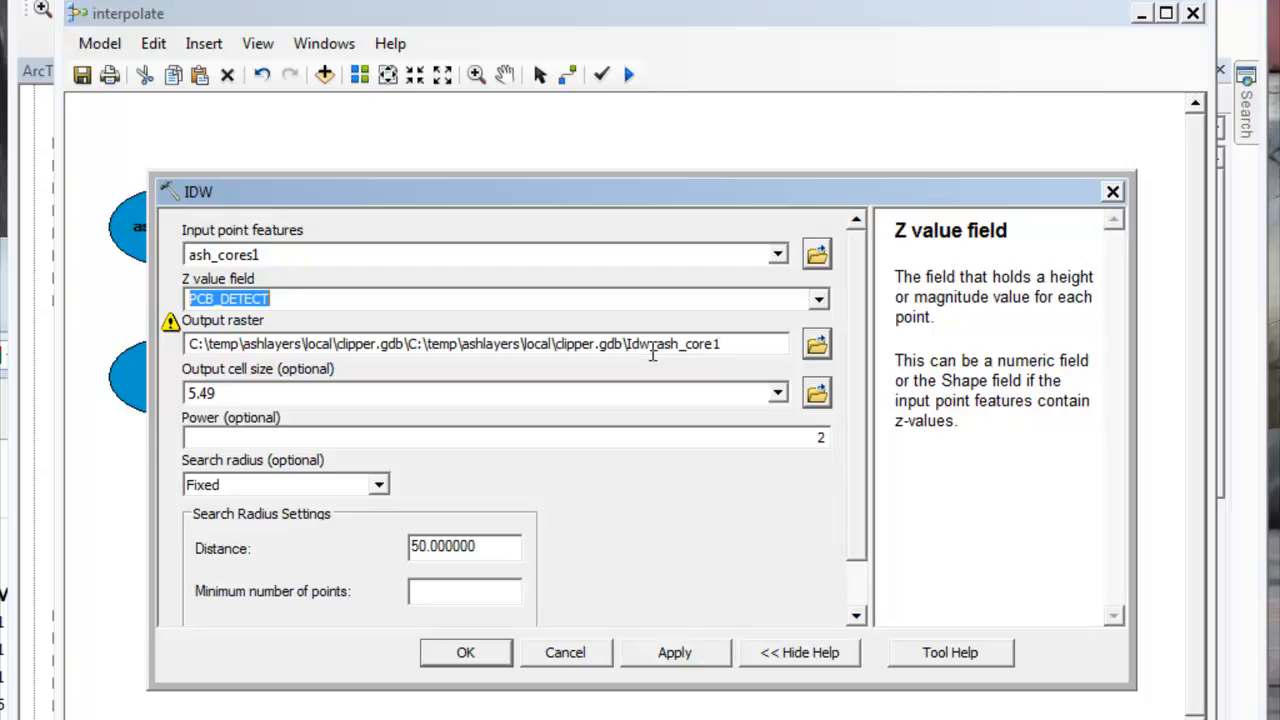
Step: Check the IDW tool's output cell size, select a Fixed search radius and accept the settings
text(1)
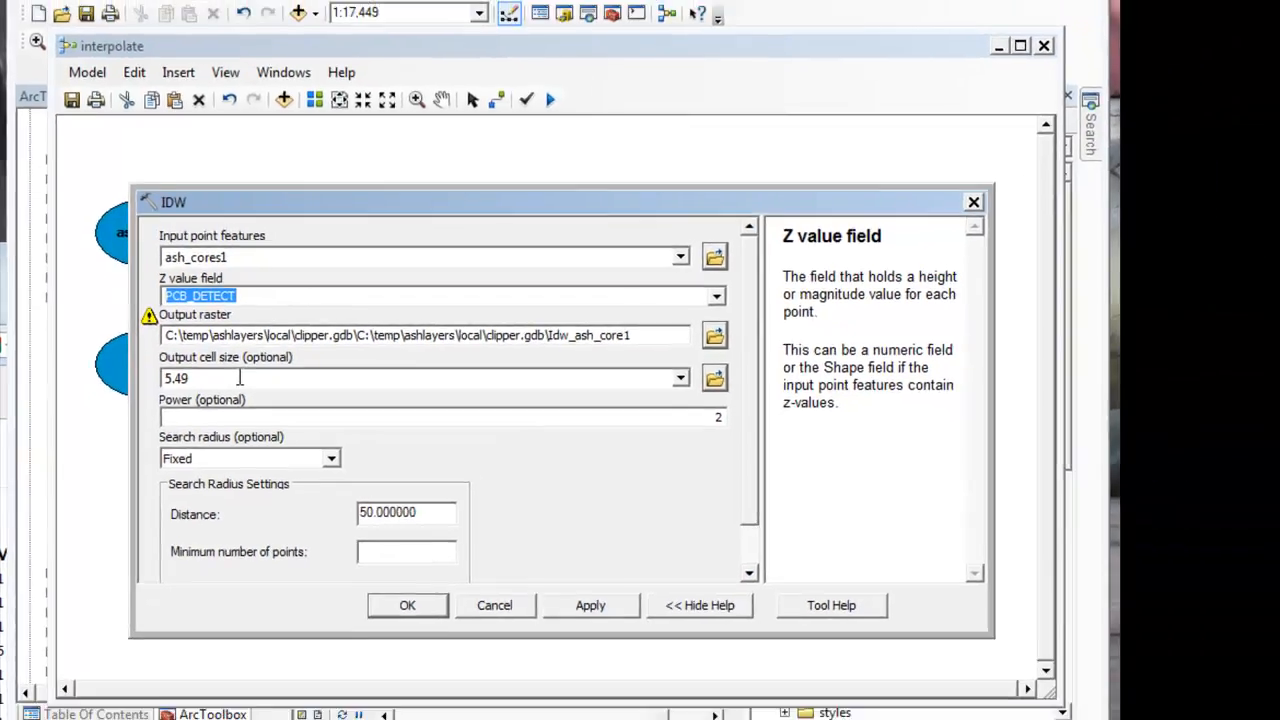
click(258, 393)
click(273, 369)
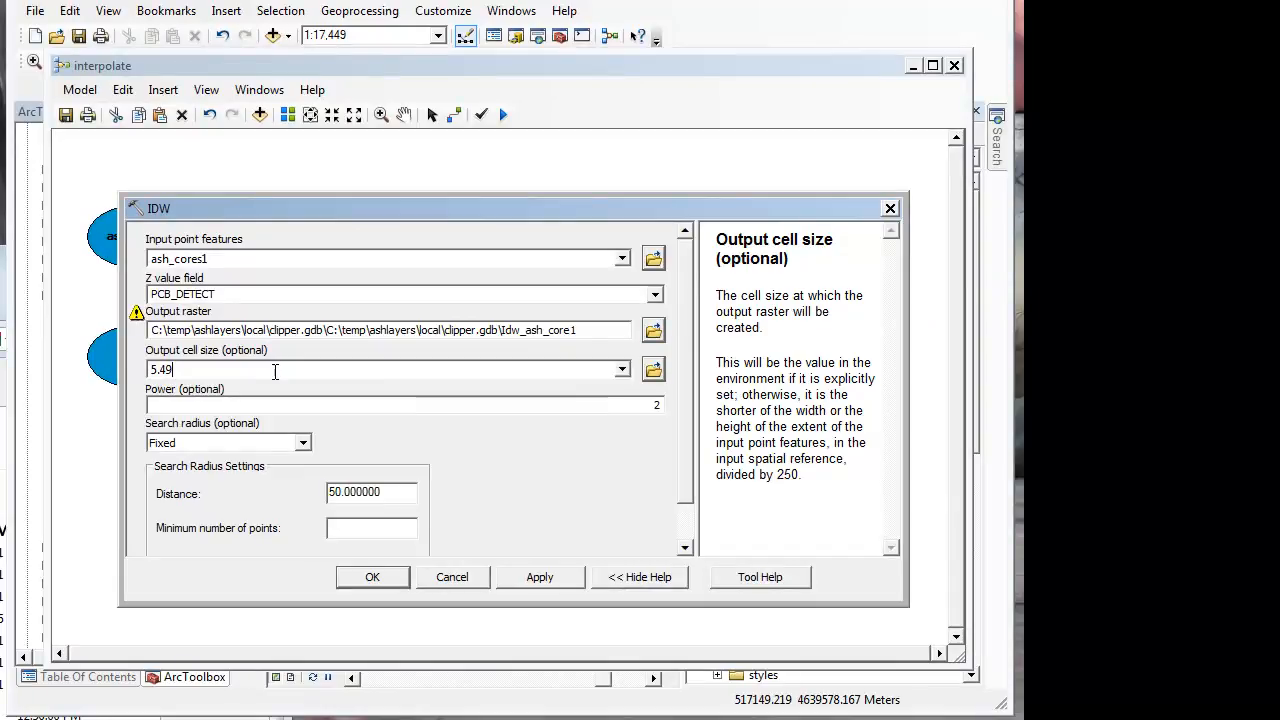
click(304, 446)
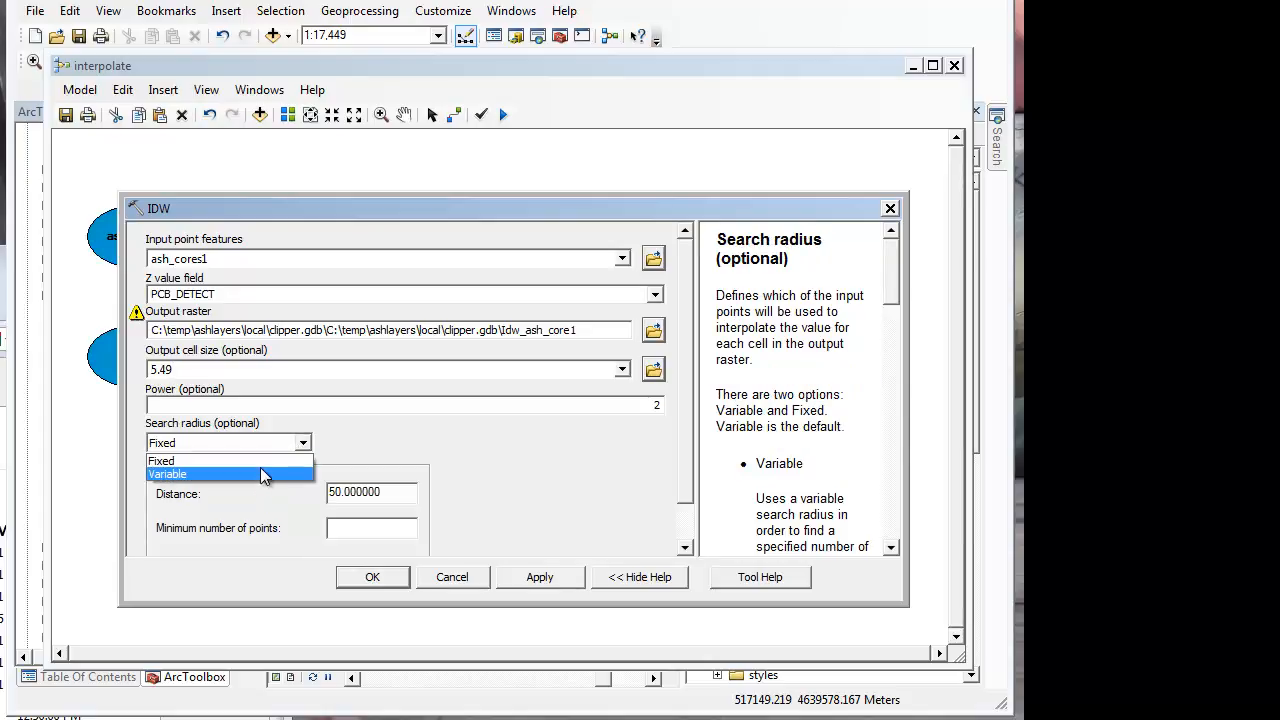
click(180, 461)
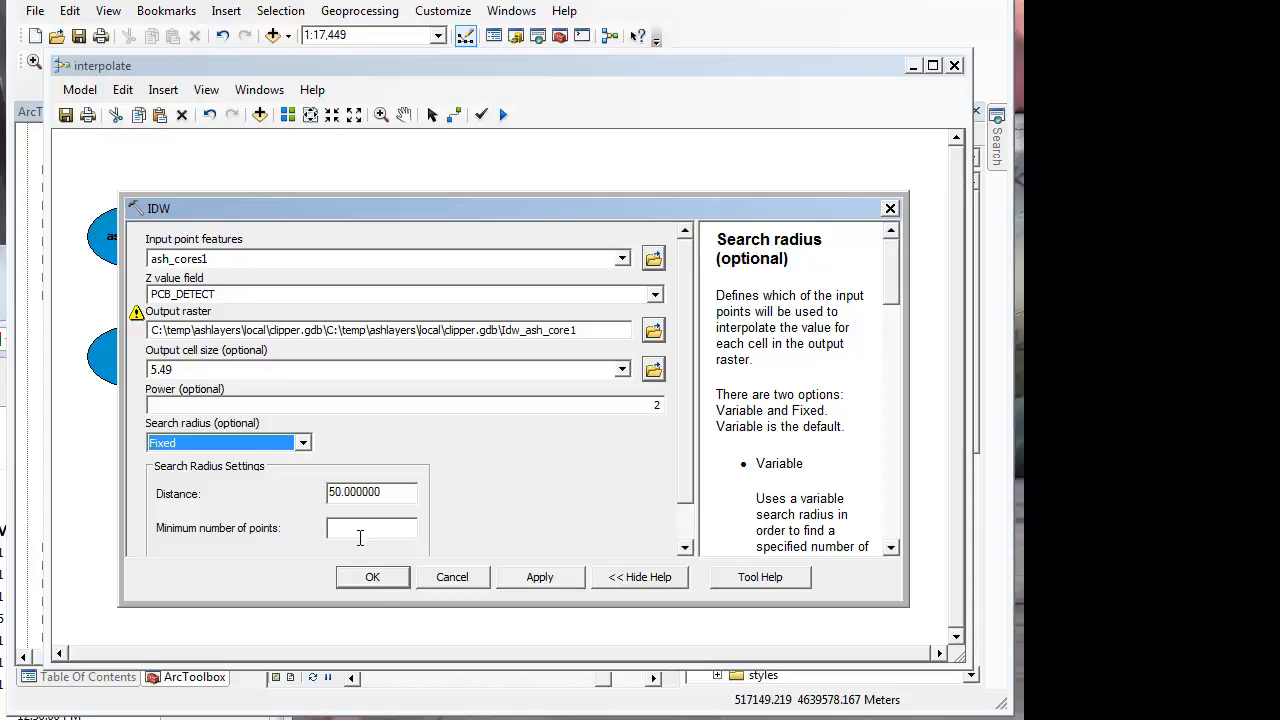
click(372, 578)
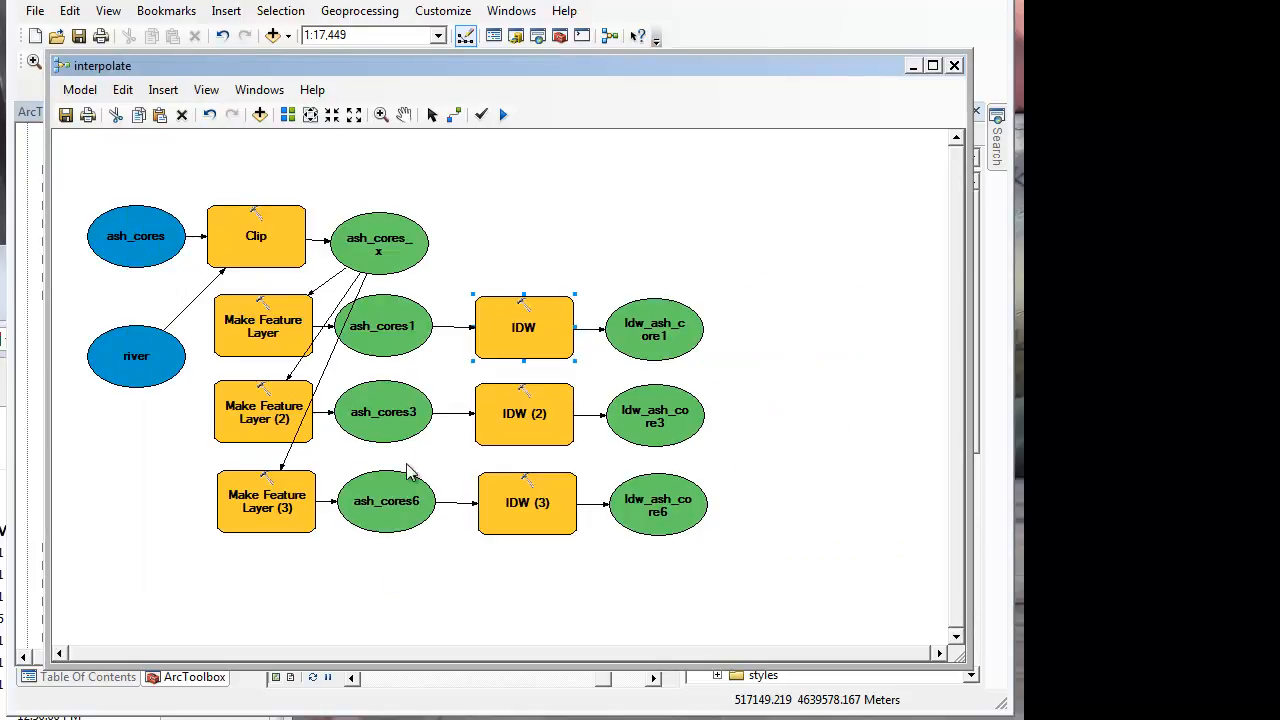
Step: Review the interpolation settings of the IDW (2) tool for the ash_cores3 layer
right_click(501, 422)
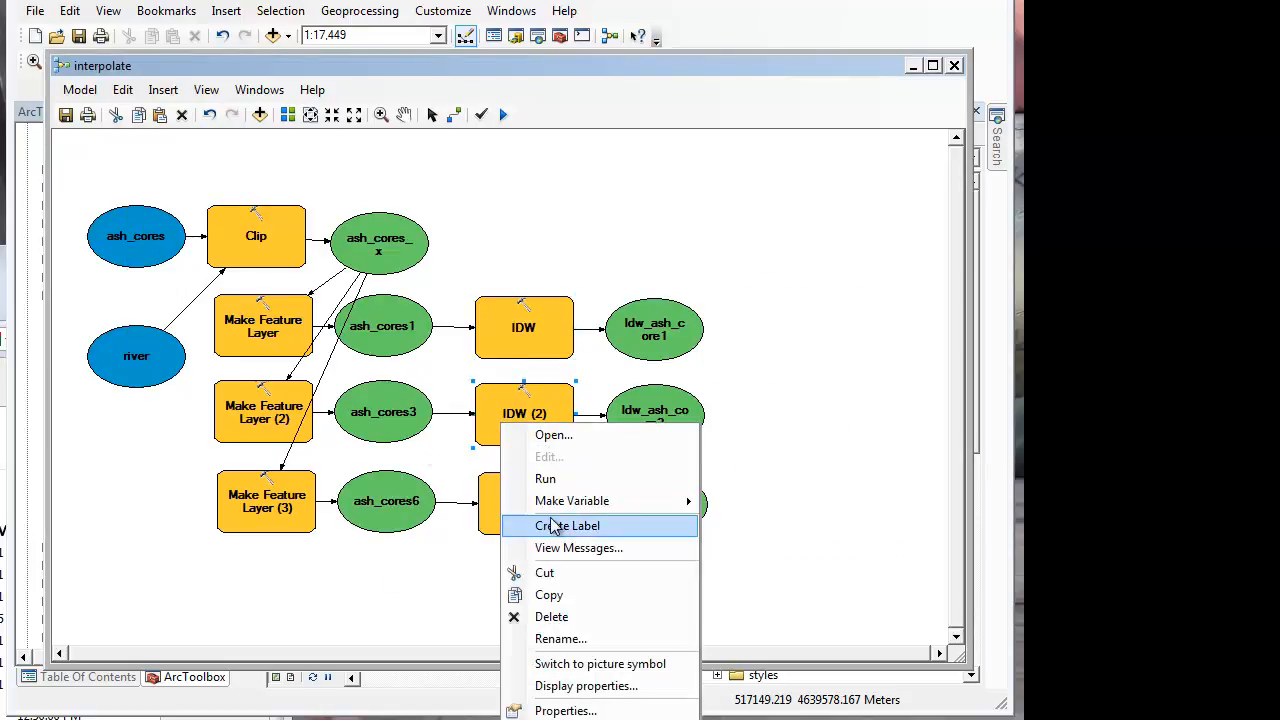
click(566, 436)
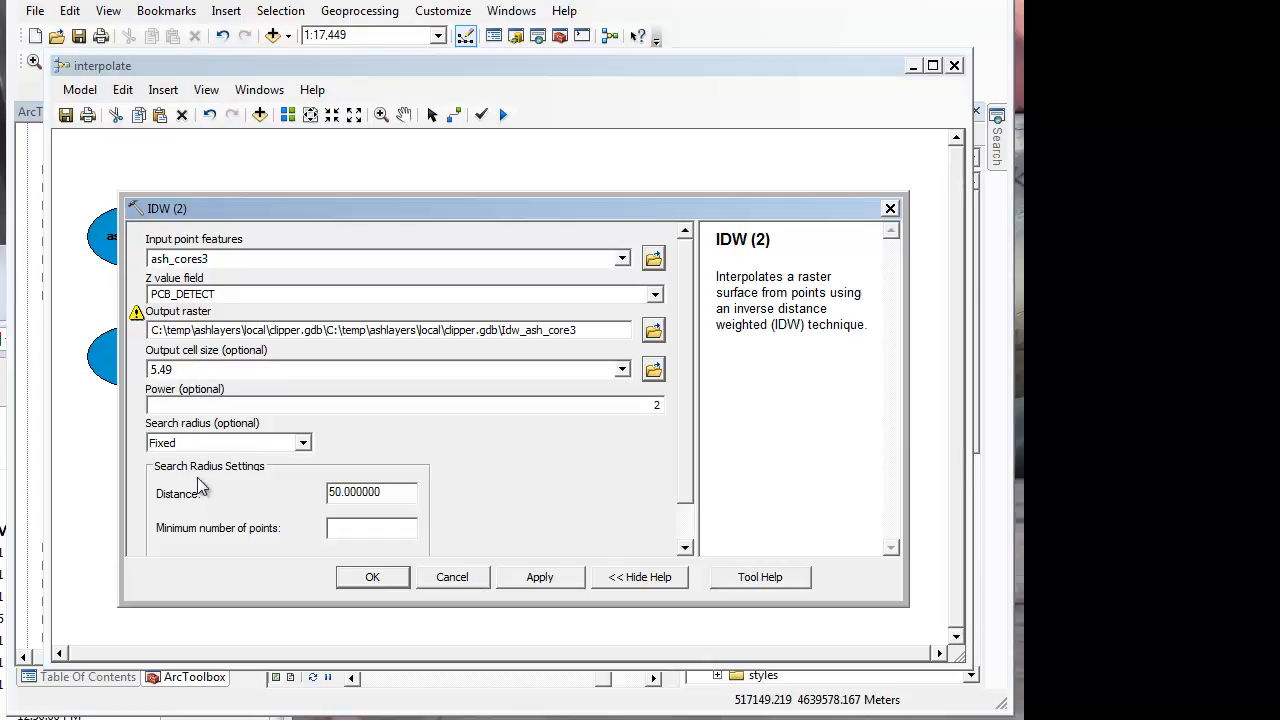
click(372, 578)
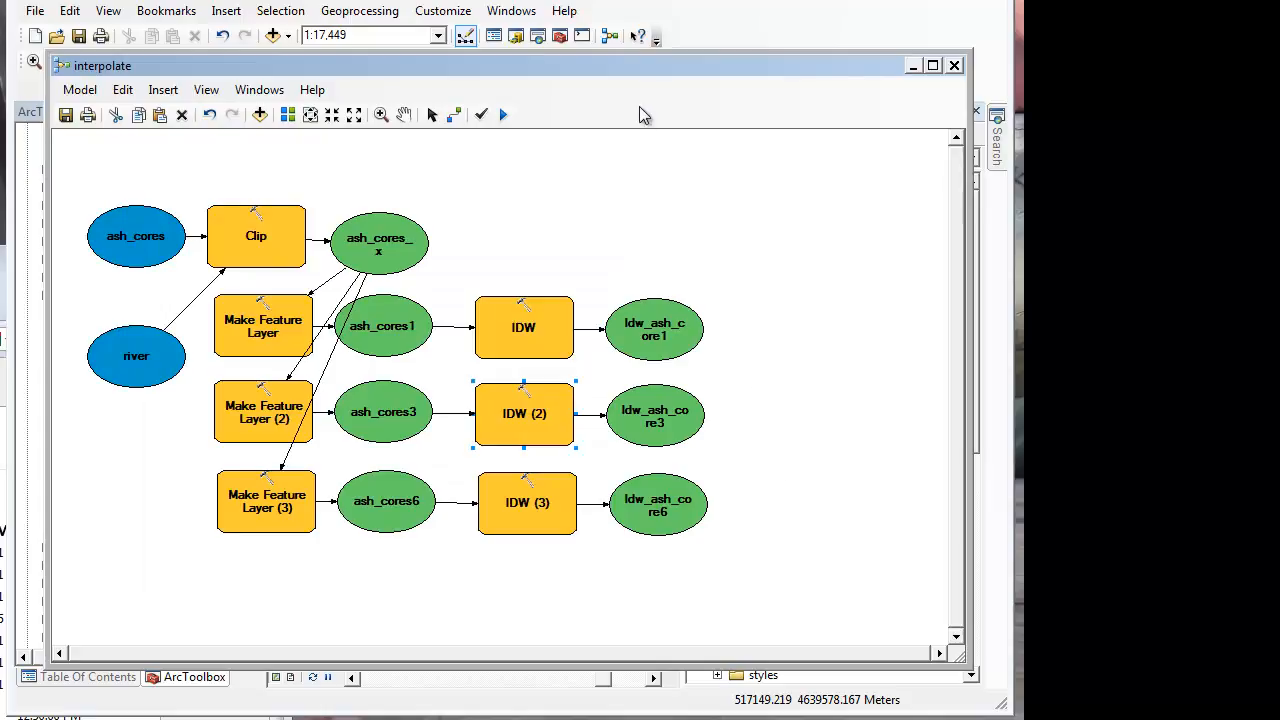
Step: Save the interpolate model
drag(622, 64, 620, 69)
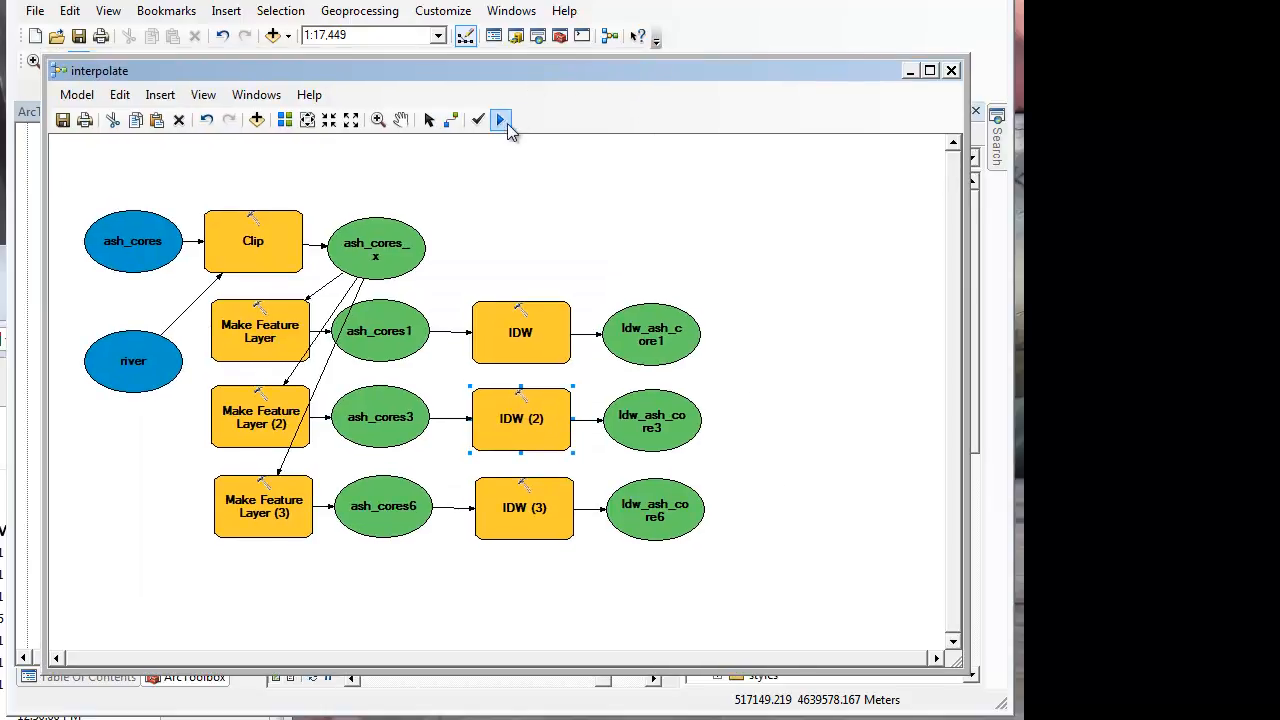
click(76, 94)
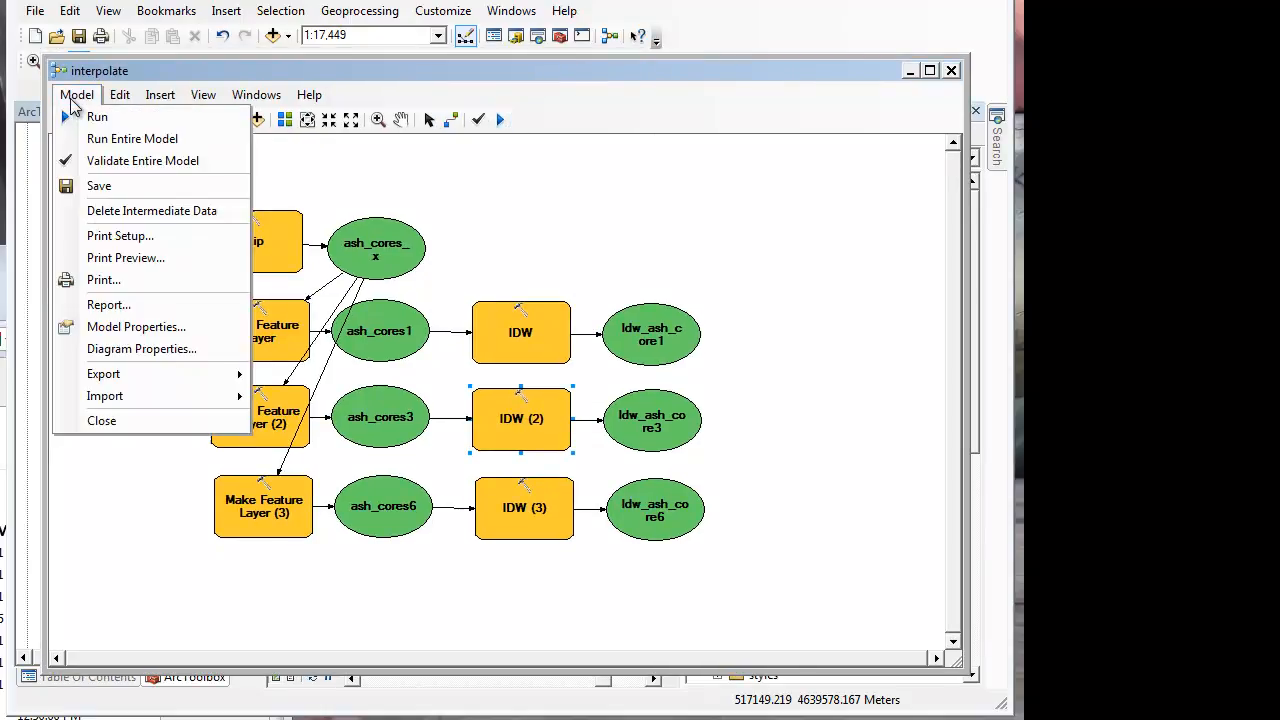
click(70, 183)
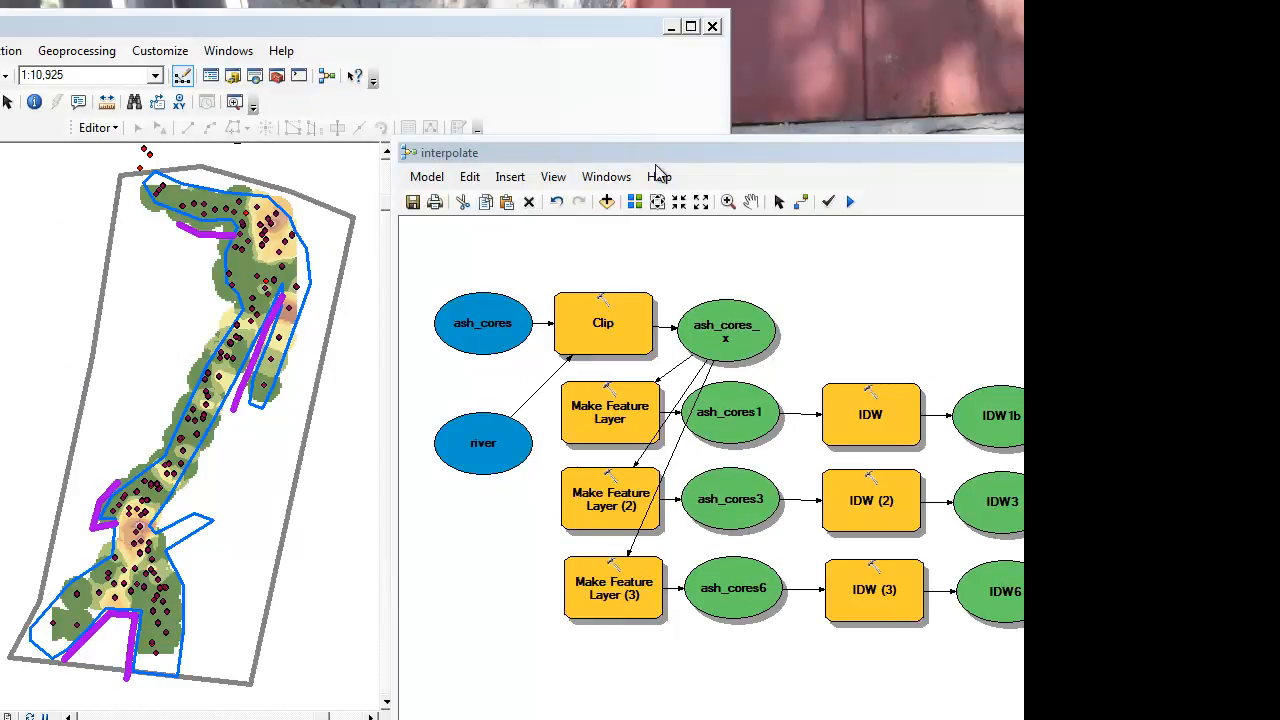
Step: Place the model window beside the map and zoom in on the interpolated surface around the long barrier by the river's side branch
drag(655, 157, 617, 129)
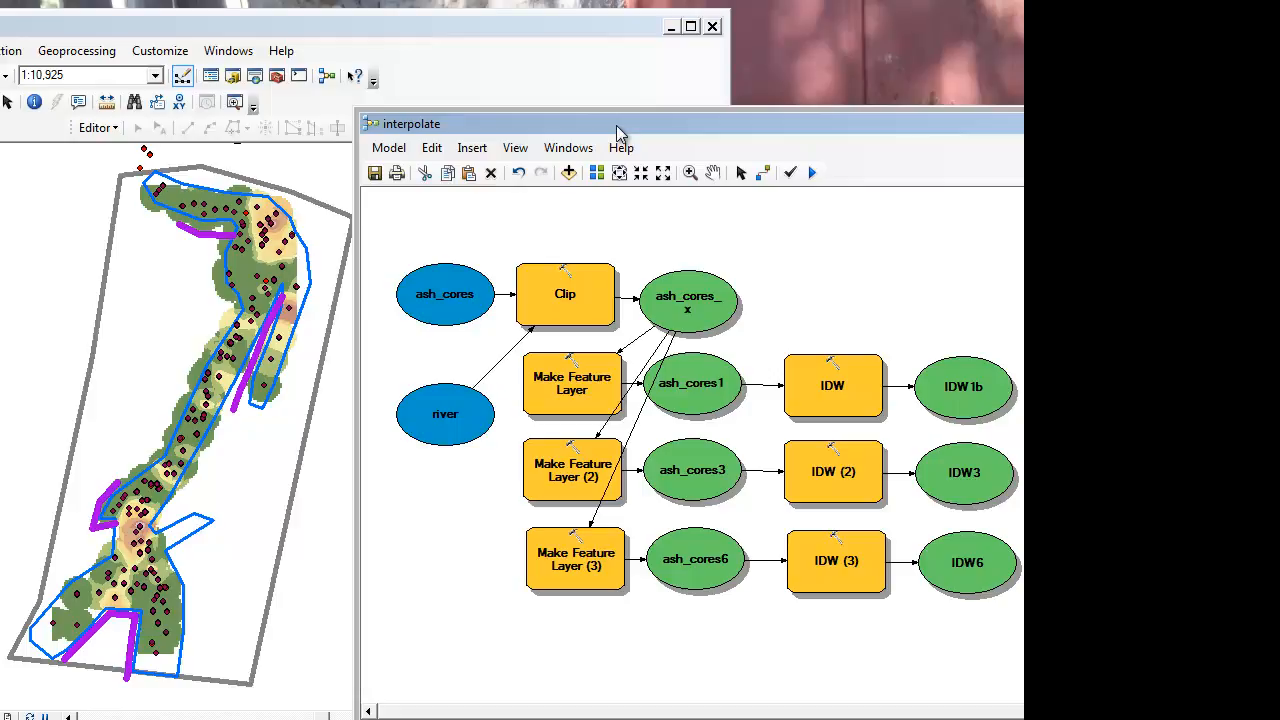
drag(617, 129, 628, 129)
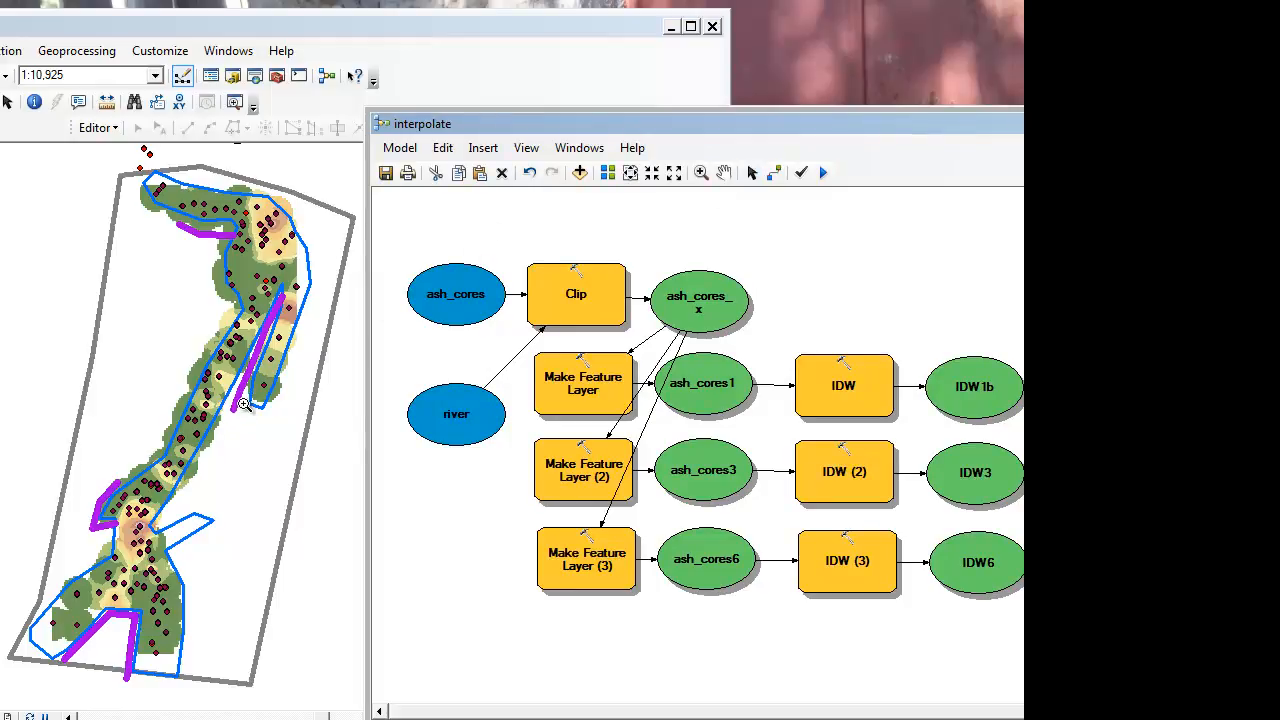
drag(196, 269, 334, 413)
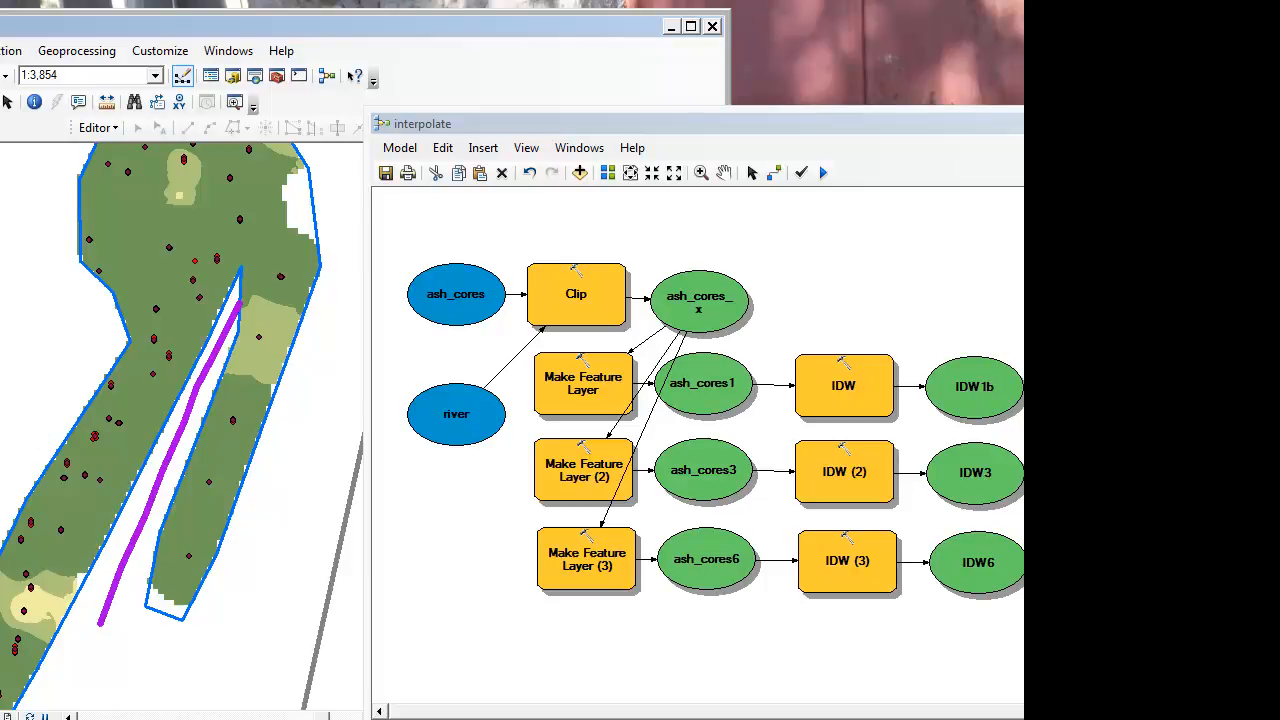
Step: Examine the interpolated surface along the river channel and around the remaining barrier lines
drag(98, 474, 223, 272)
drag(114, 508, 245, 360)
drag(97, 575, 189, 369)
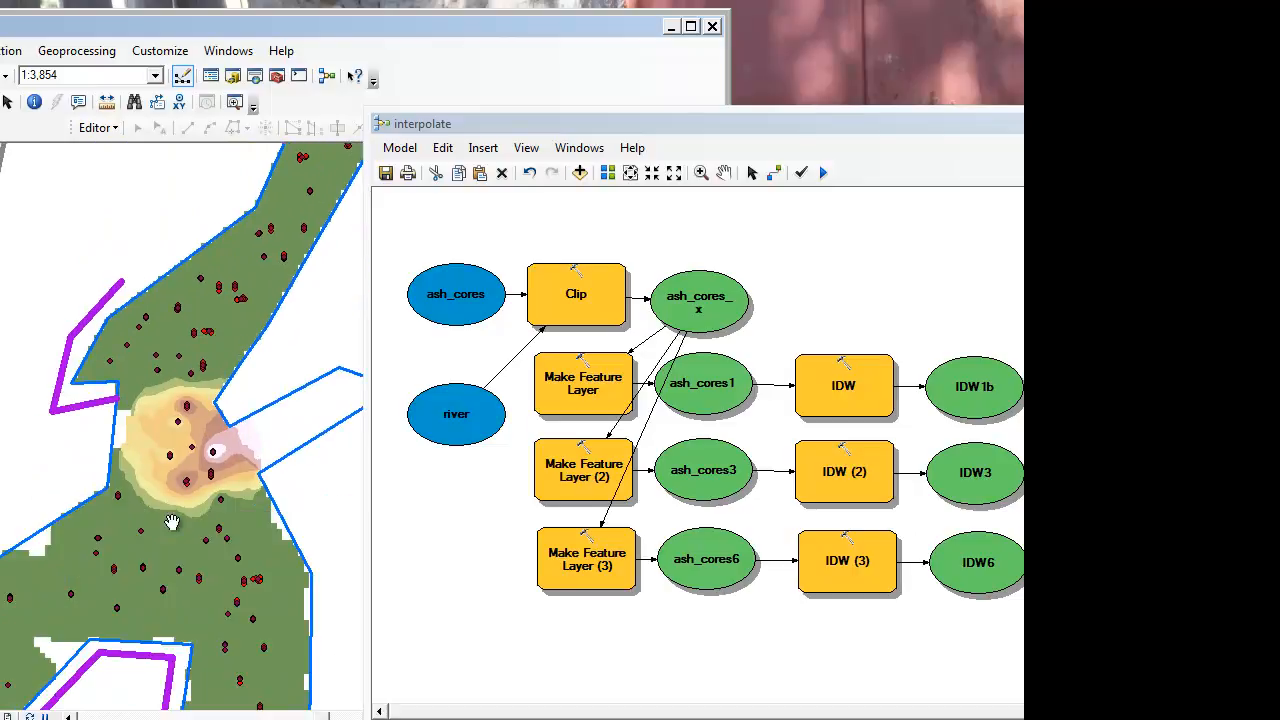
drag(163, 545, 221, 430)
drag(212, 473, 236, 443)
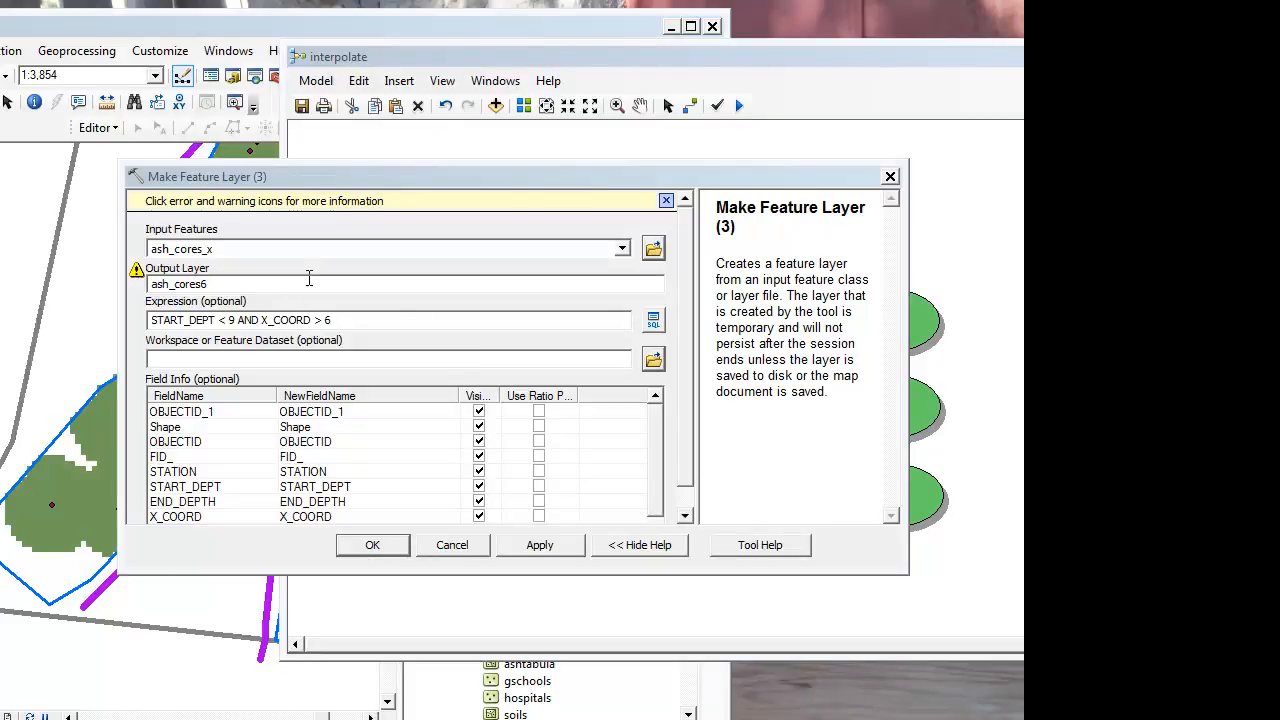
Step: Correct the Make Feature Layer (3) expression to "START_DEPT" <9 AND "END_DEPTH" >6
drag(322, 188, 504, 193)
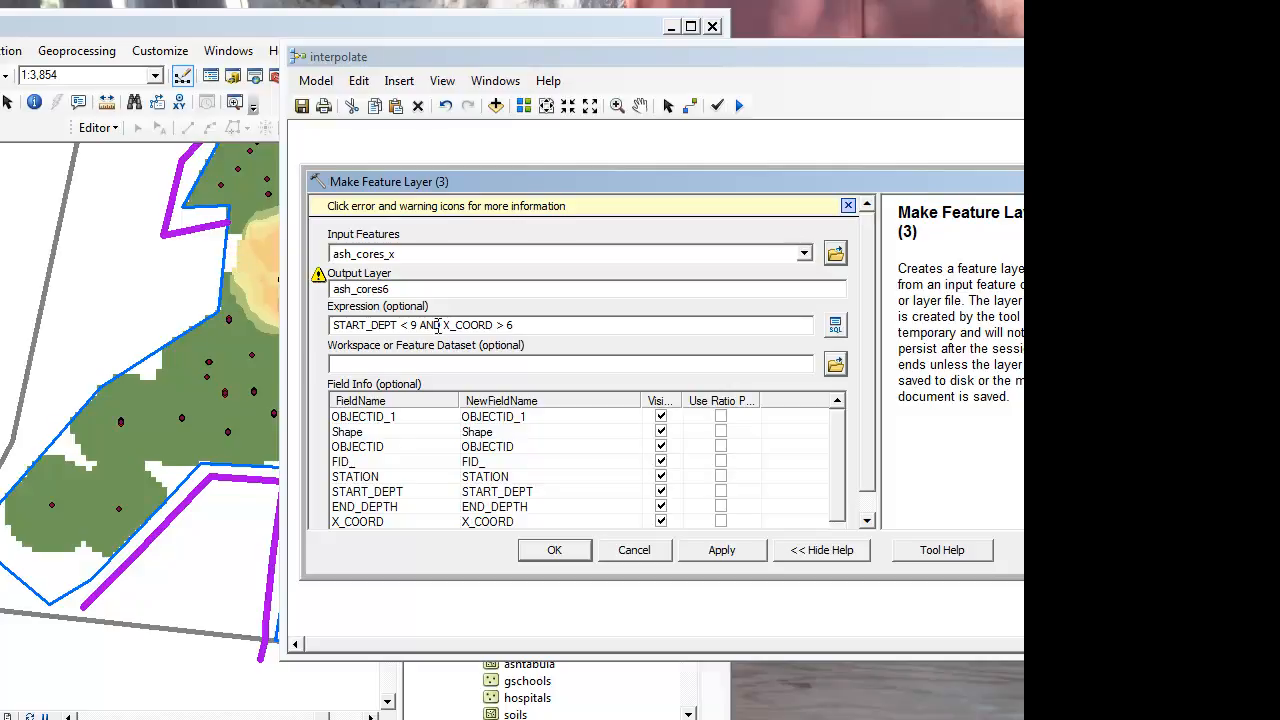
drag(441, 326, 496, 327)
click(581, 329)
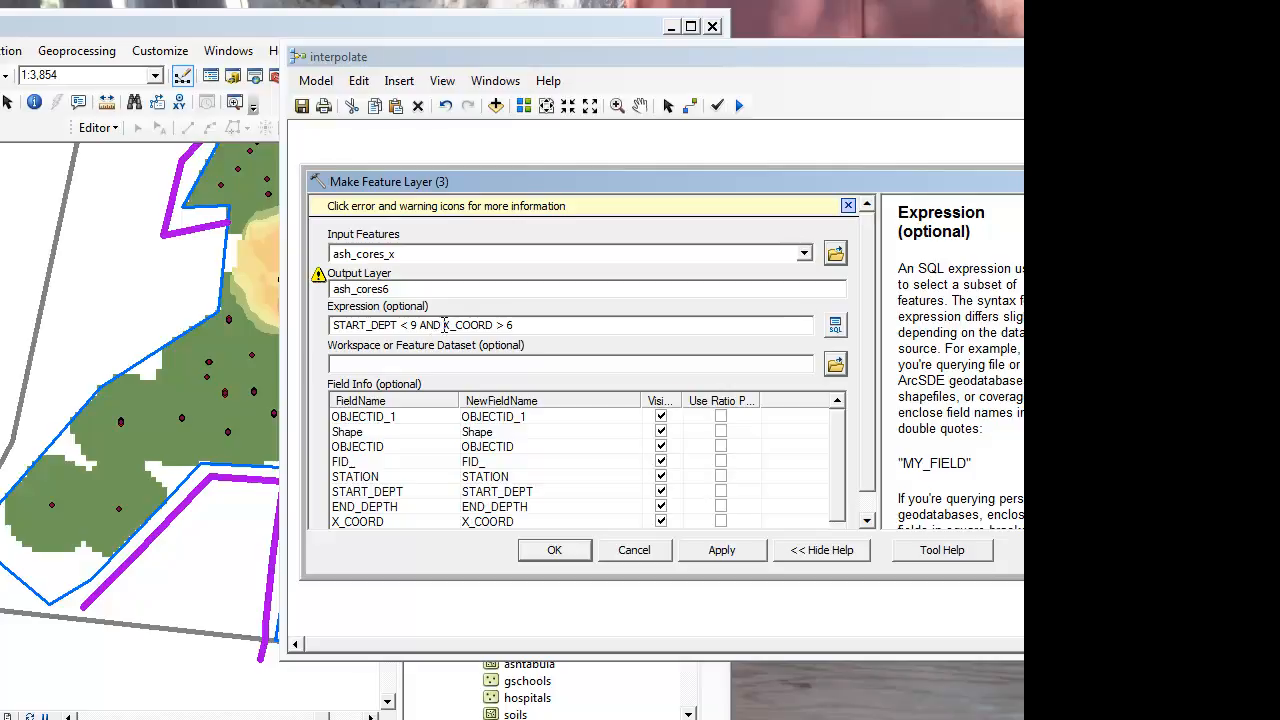
drag(442, 325, 523, 325)
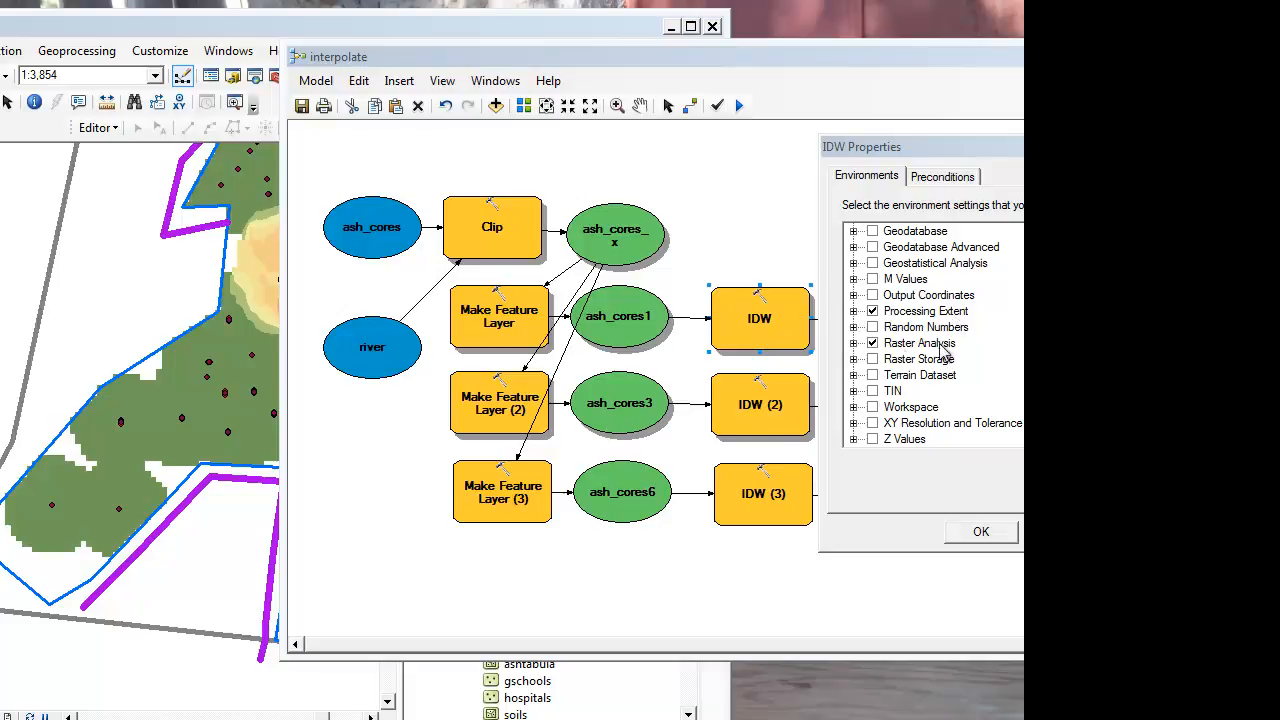
Step: Review the Processing Extent and Raster Analysis environment overrides of the IDW and IDW (3) tools
click(853, 311)
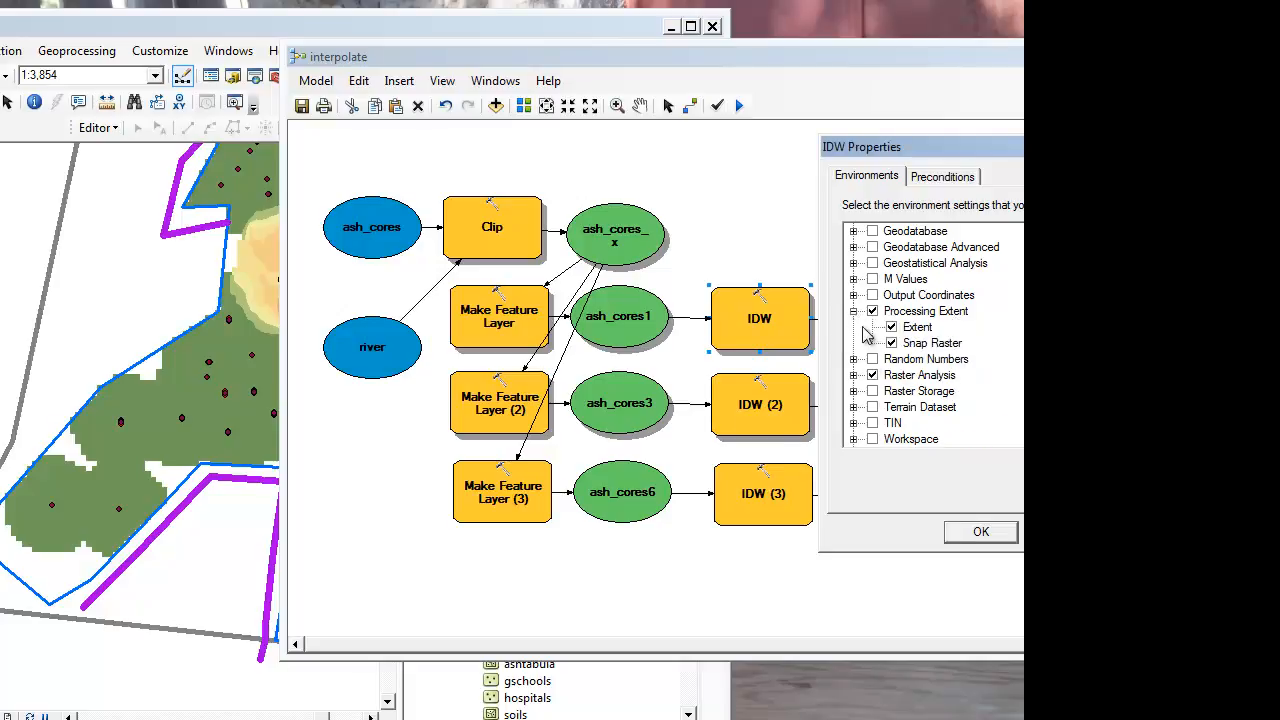
click(854, 375)
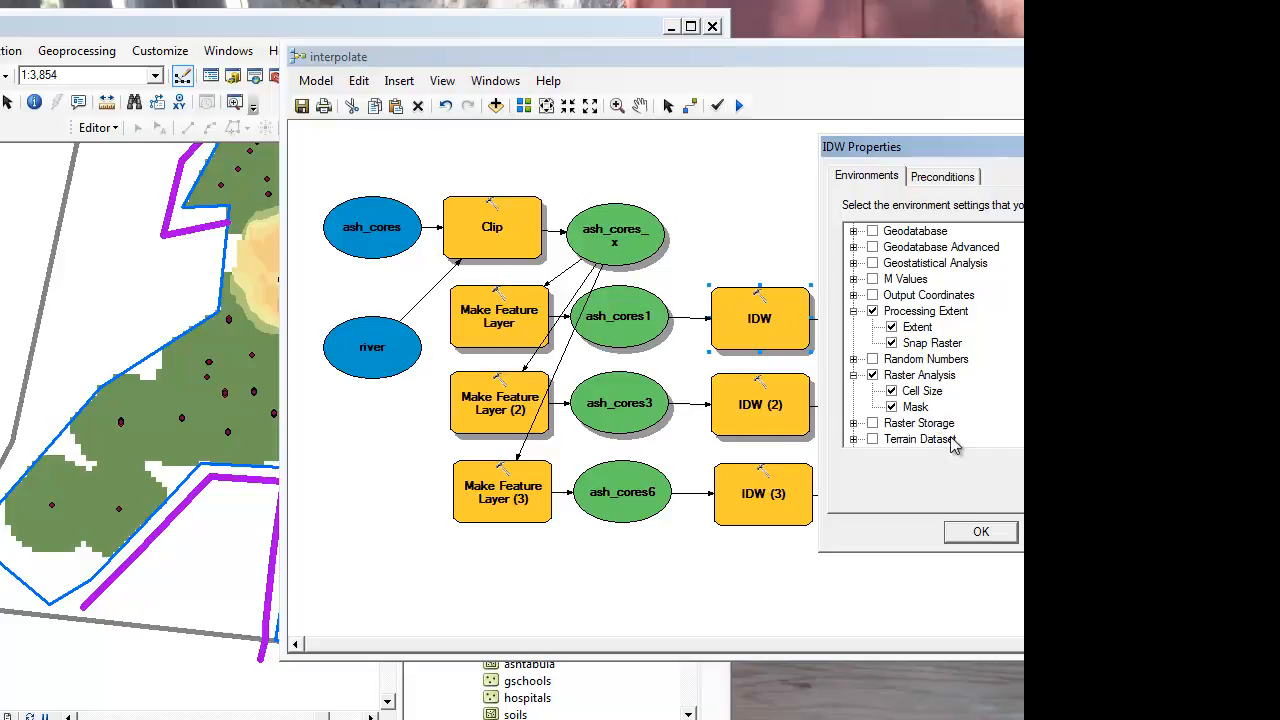
click(978, 537)
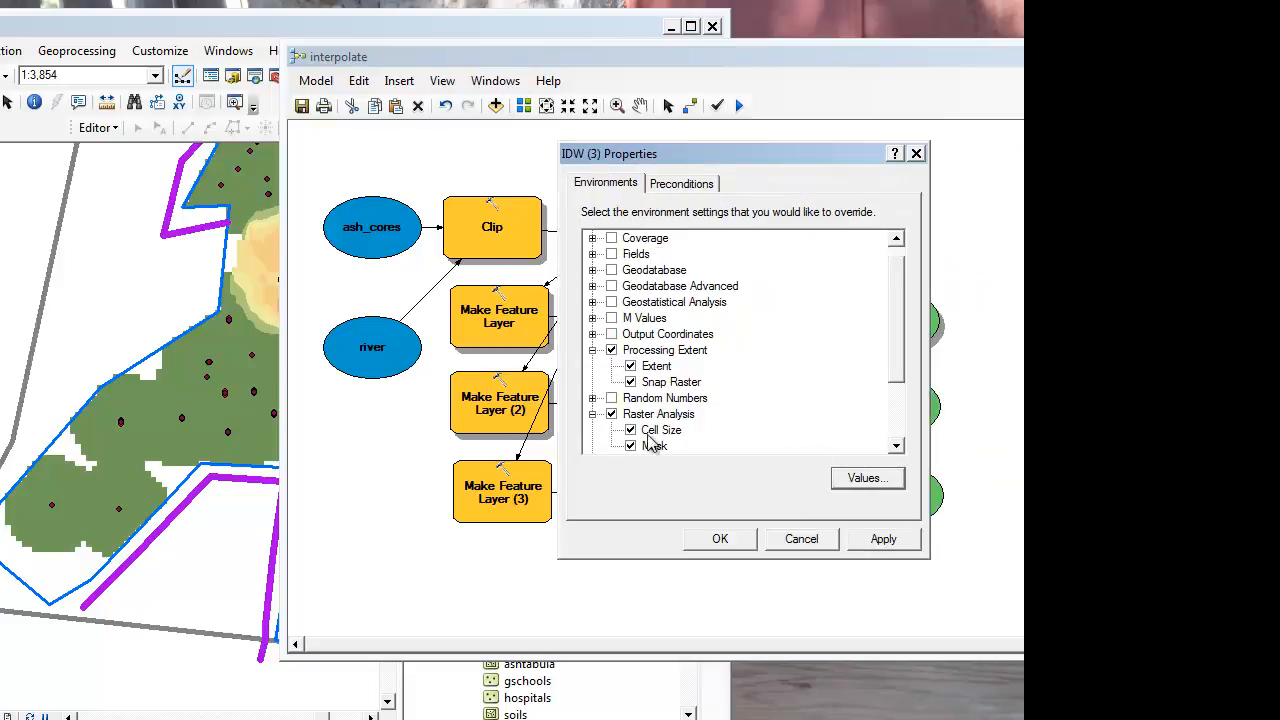
click(720, 539)
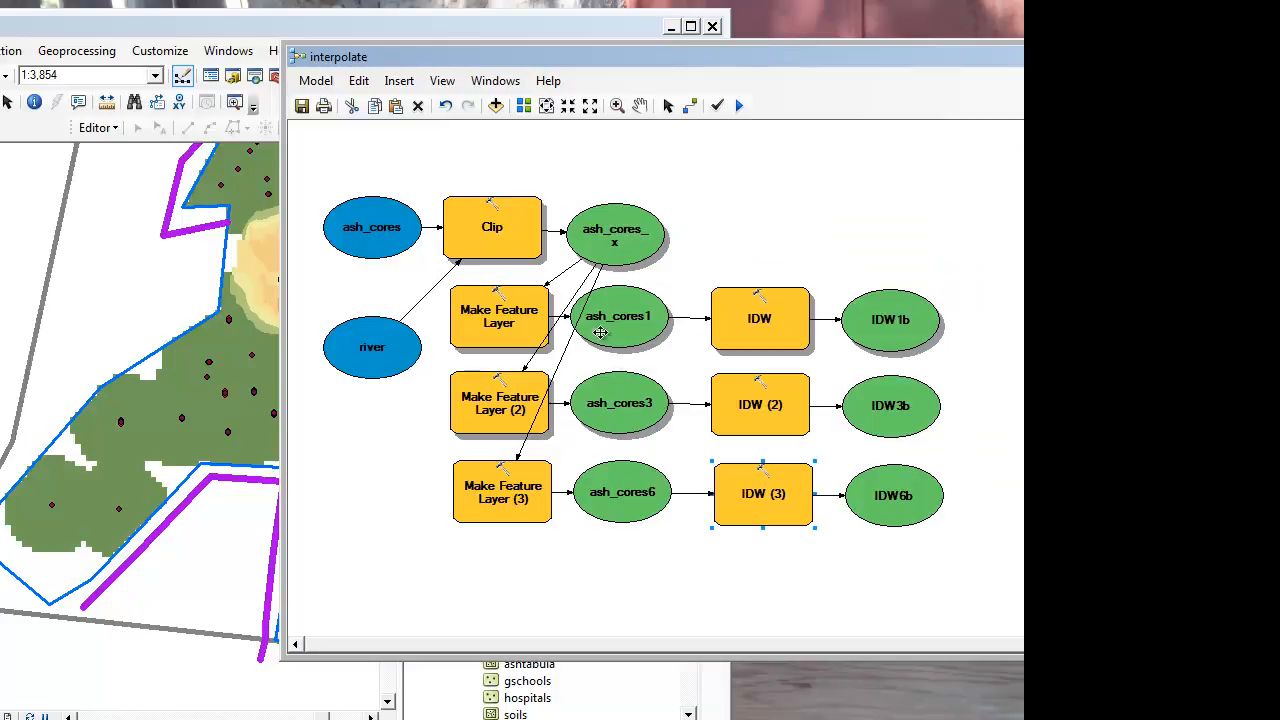
Step: Set barrier as the IDW tool's input barrier polyline features and move the tool with its barrier variable above the ash_cores1 row
right_click(756, 325)
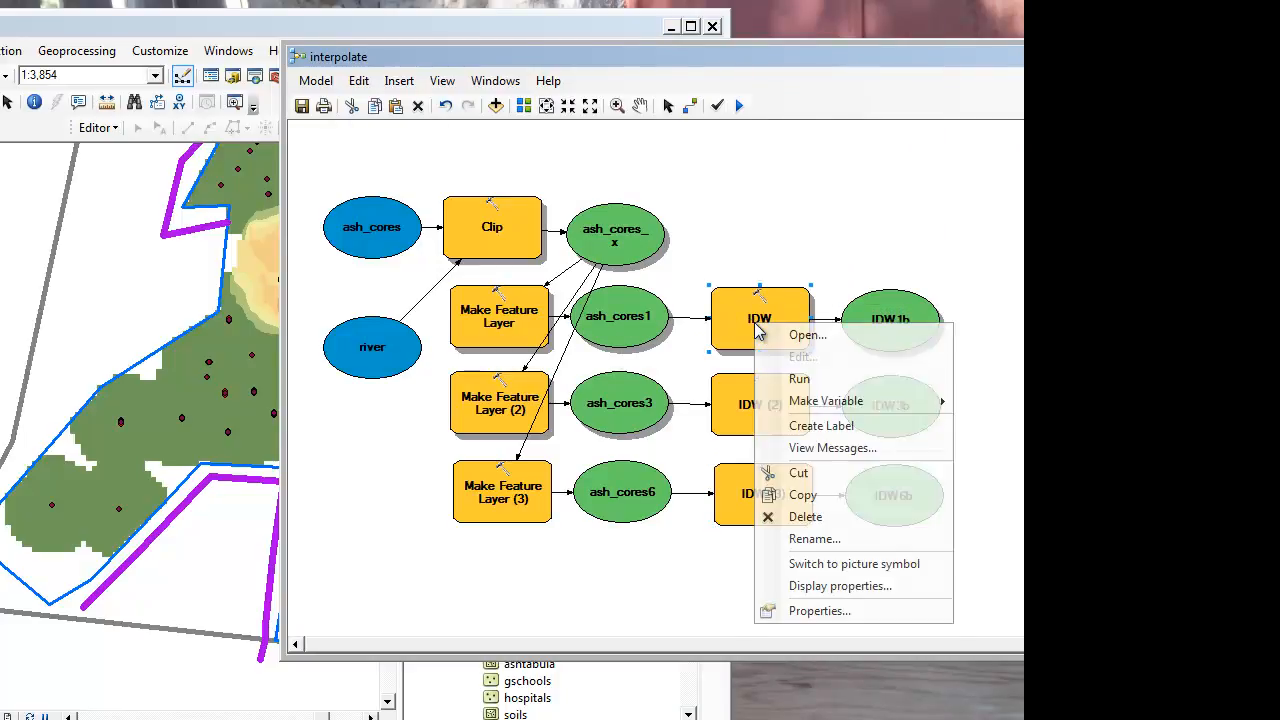
click(808, 336)
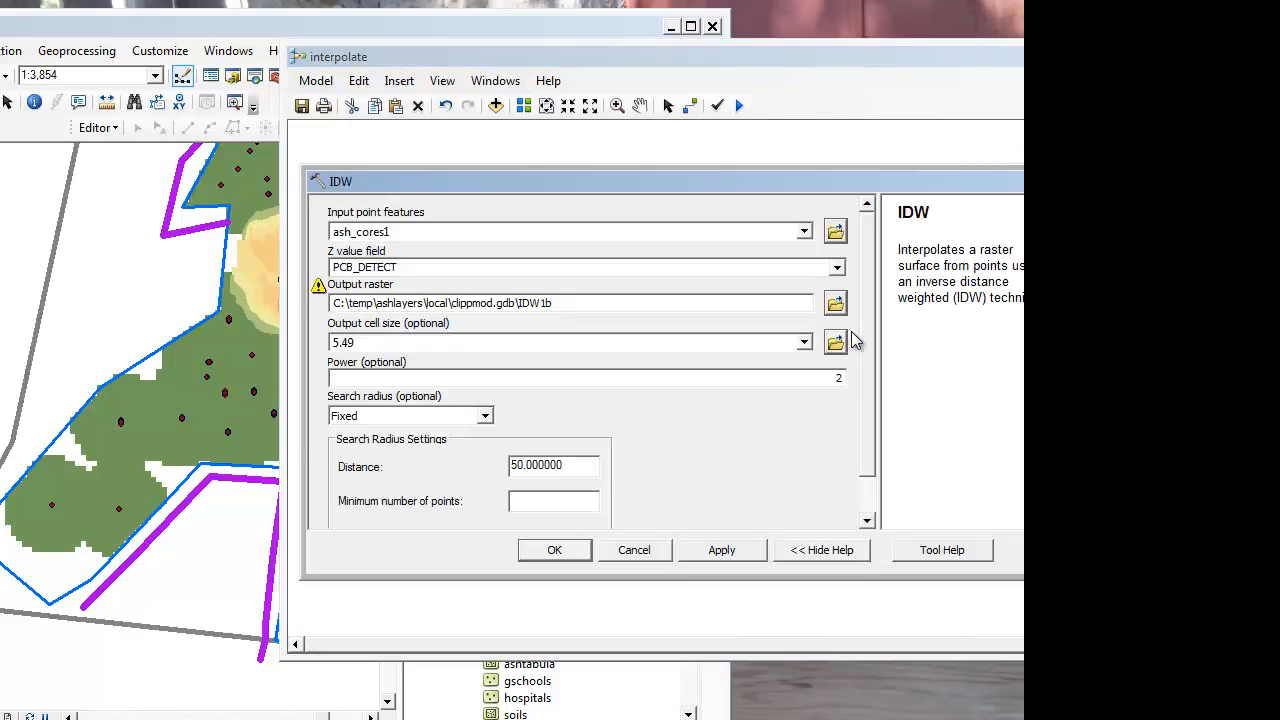
scroll(868, 402, down, 2)
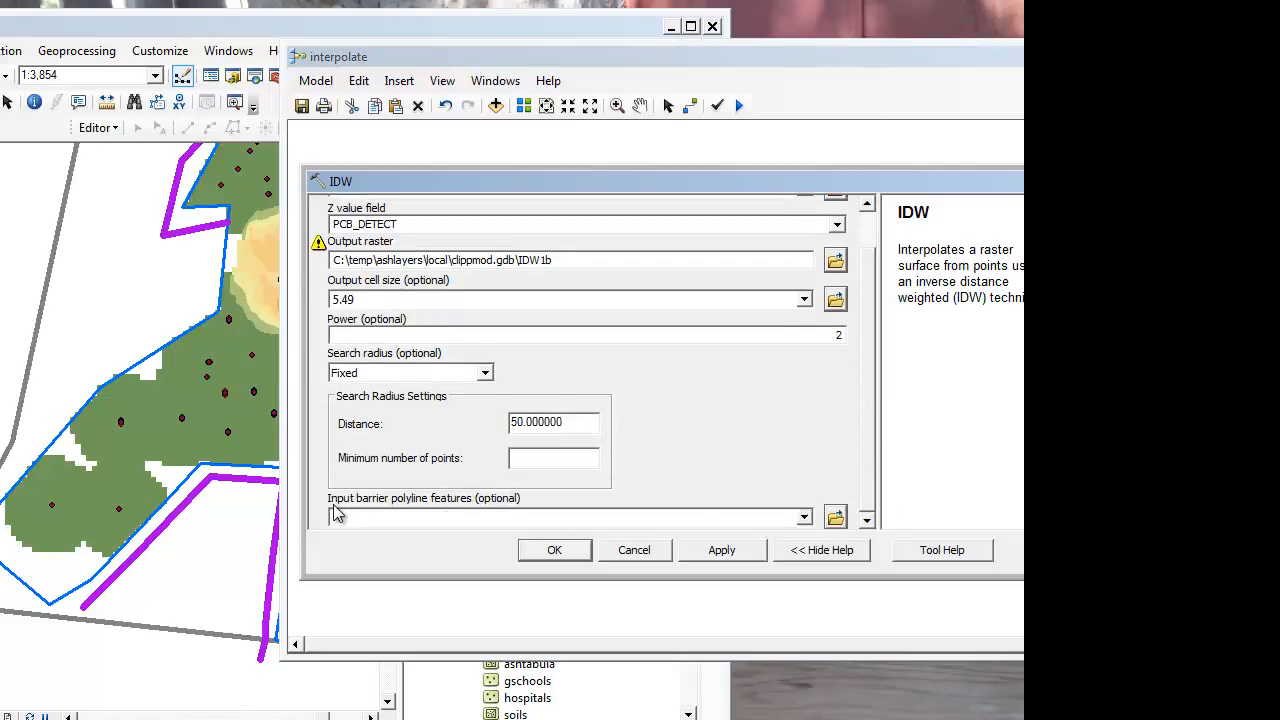
click(804, 517)
click(390, 537)
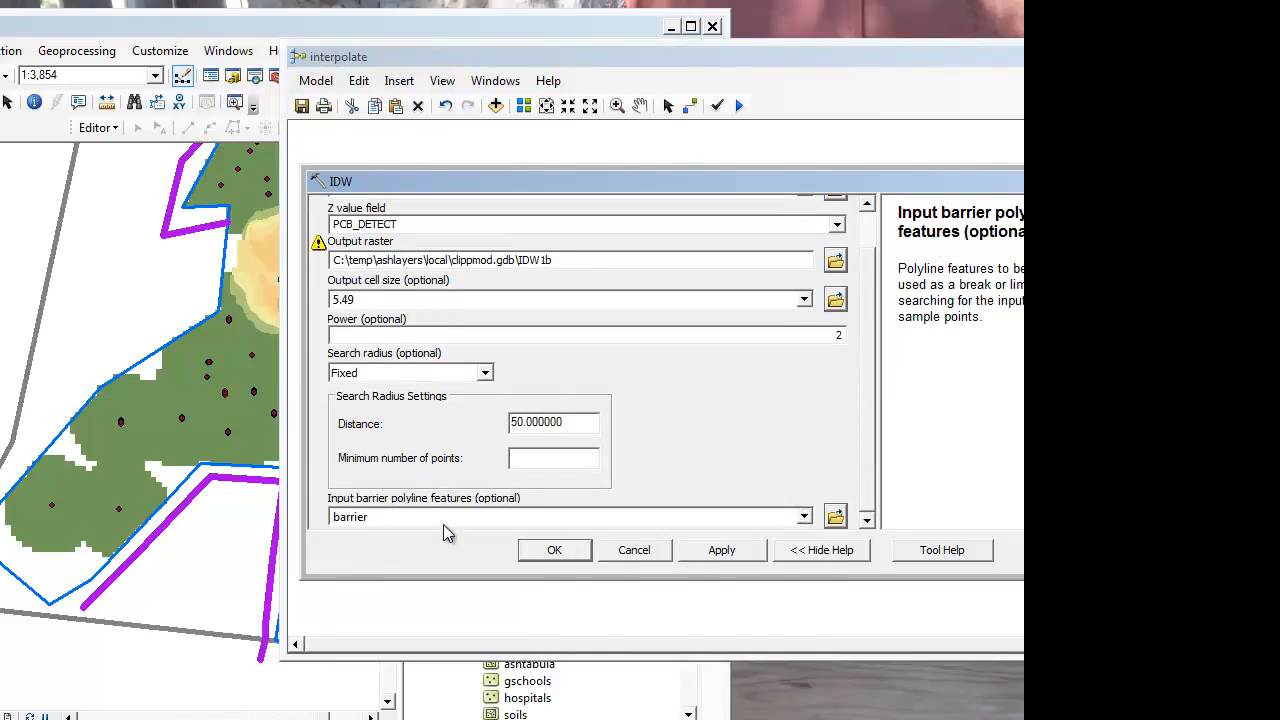
click(561, 556)
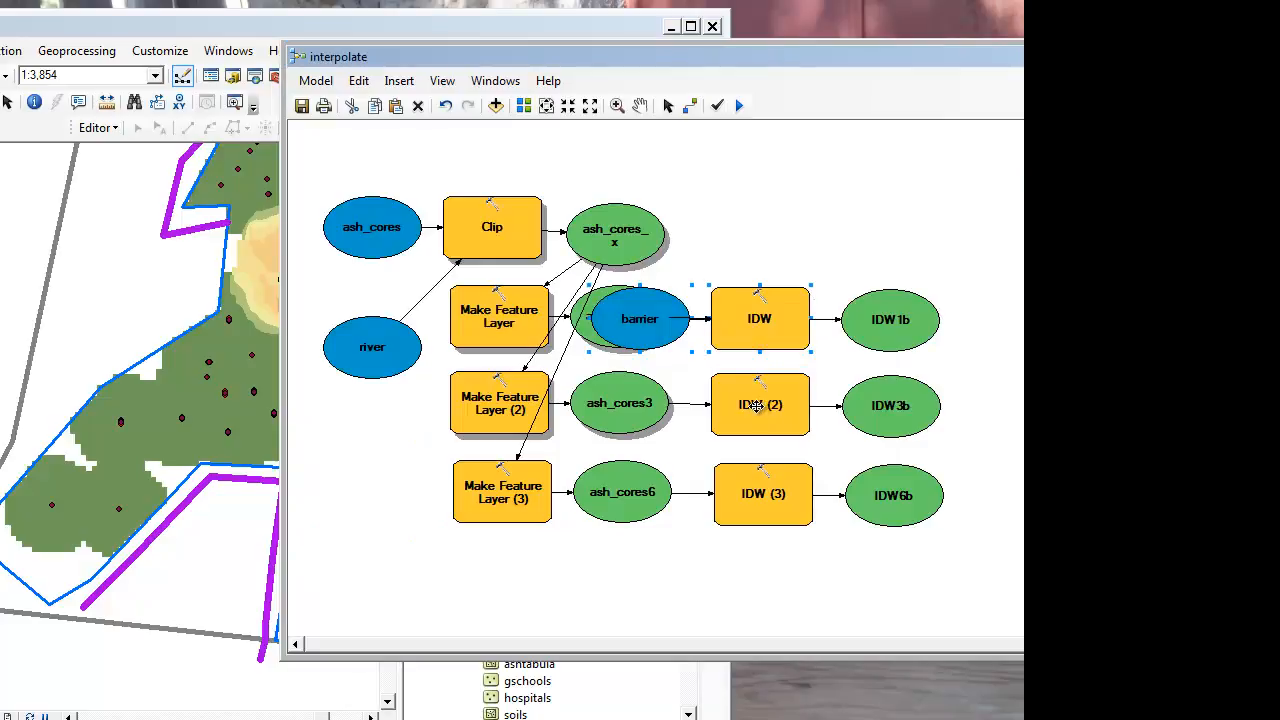
drag(666, 320, 752, 202)
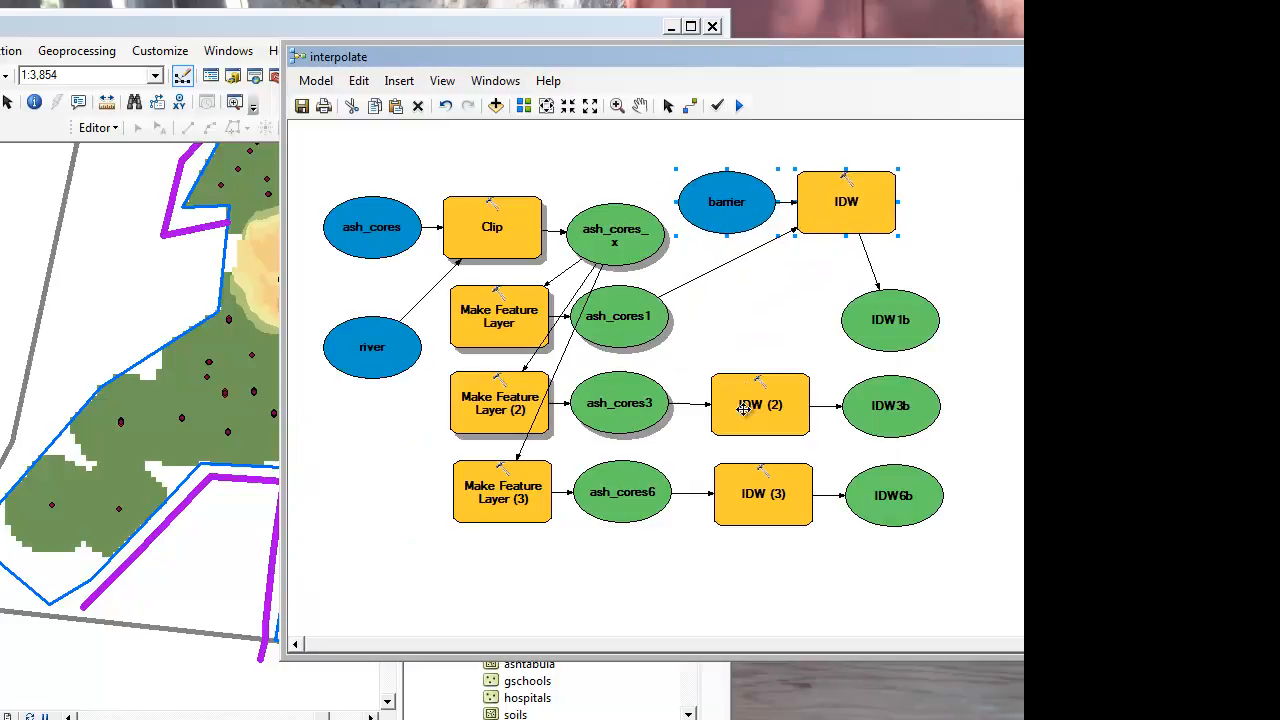
Step: Assign the barrier layer as input barrier polyline features for IDW (2) and IDW (3), moving both tools clear of the layer ovals
right_click(763, 408)
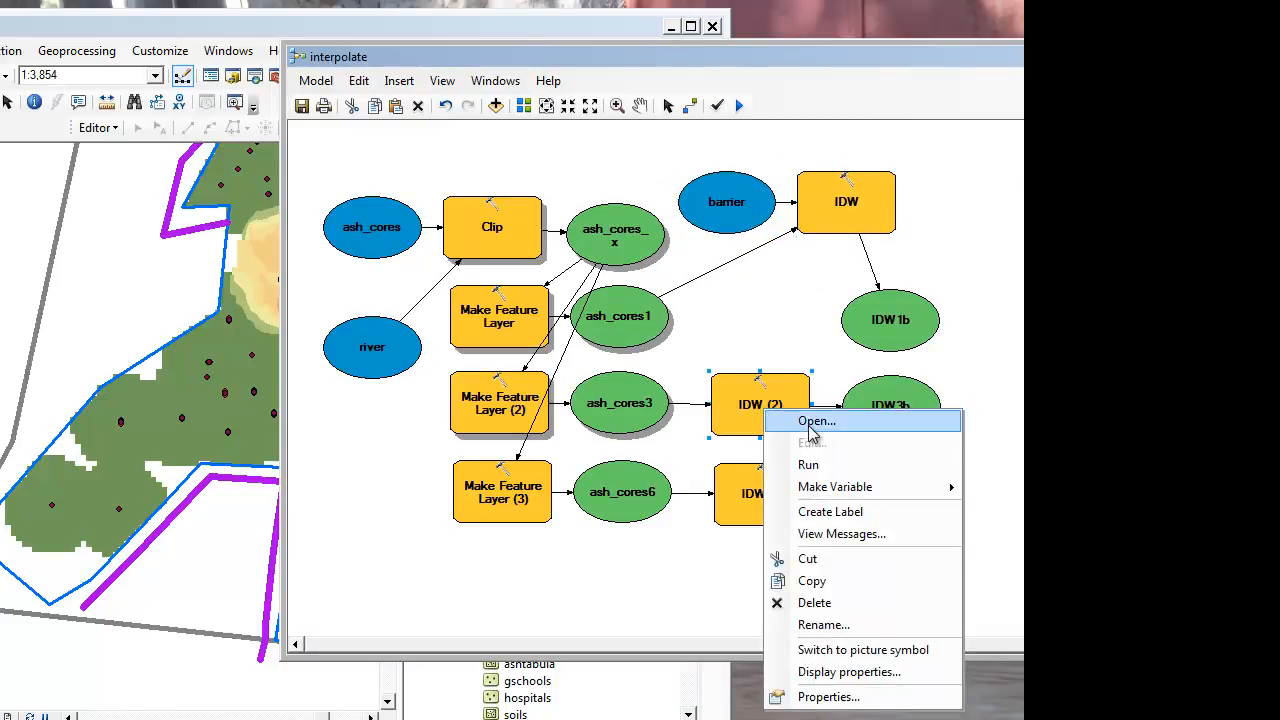
click(815, 421)
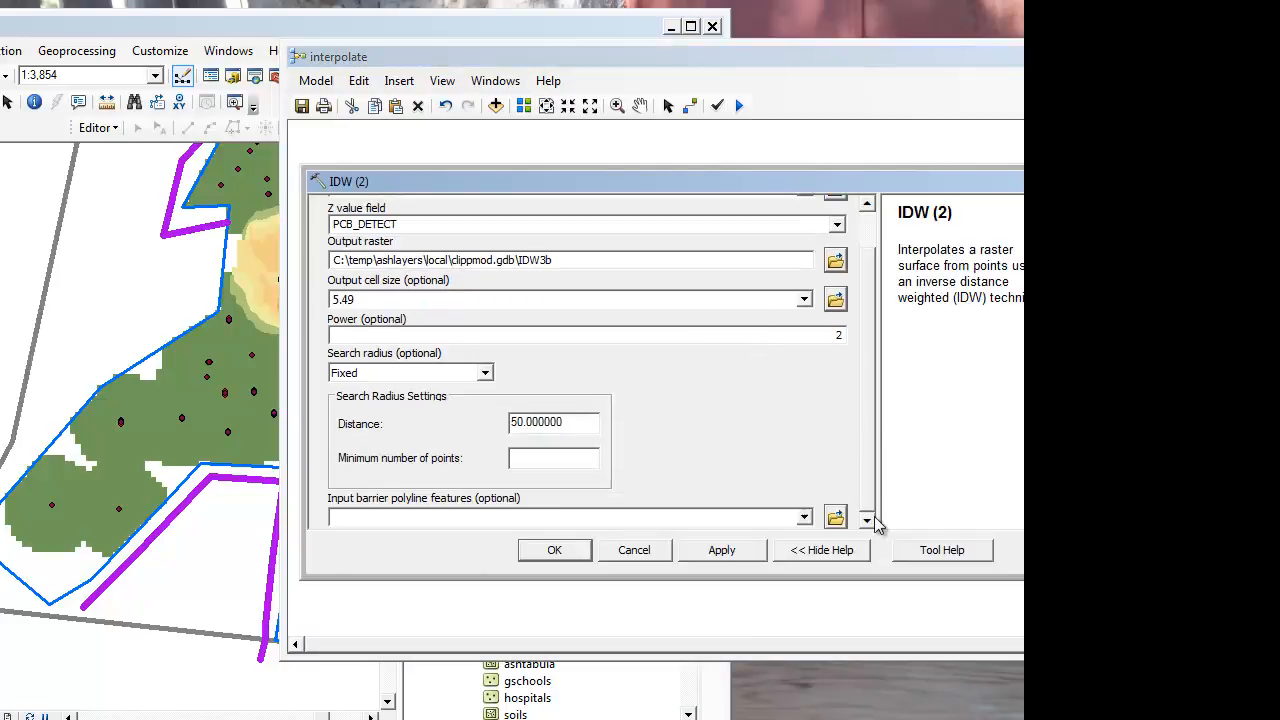
click(554, 550)
drag(665, 478, 748, 445)
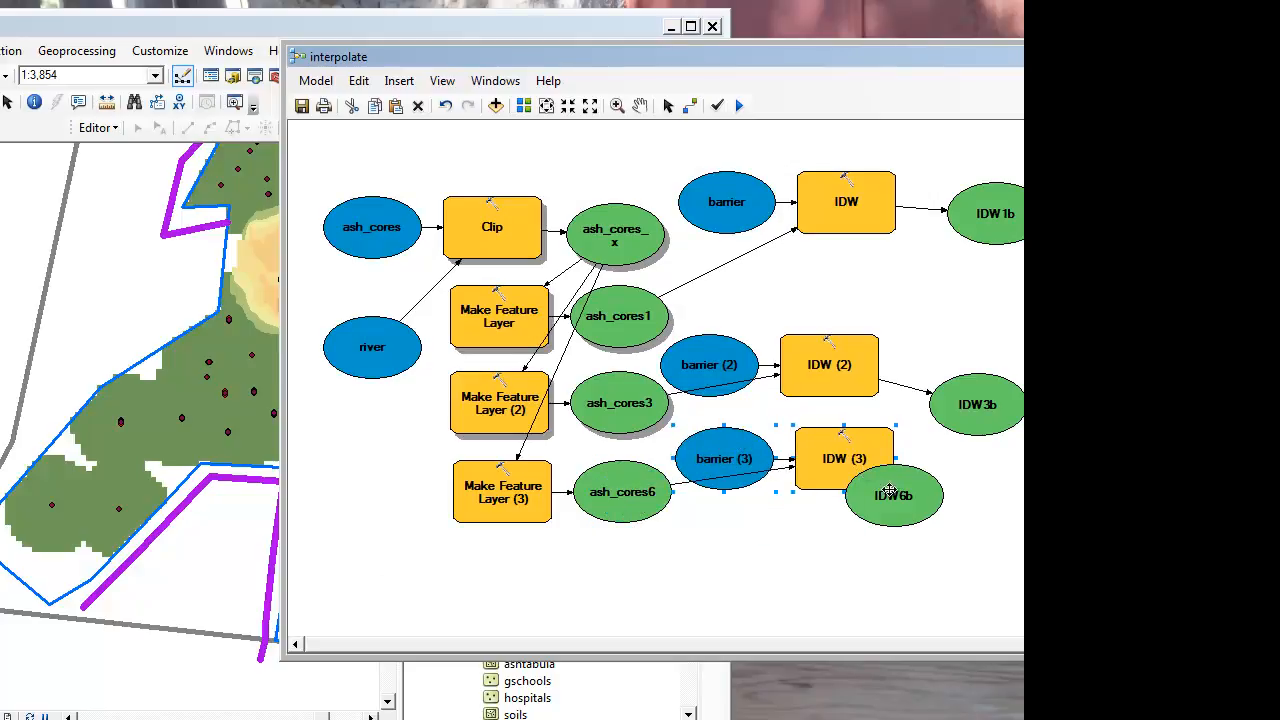
Step: Rearrange the IDW3b and IDW6b outputs and the barrier (2) and barrier (3) variables so they line up with their IDW tools
drag(873, 486, 985, 466)
drag(975, 402, 981, 358)
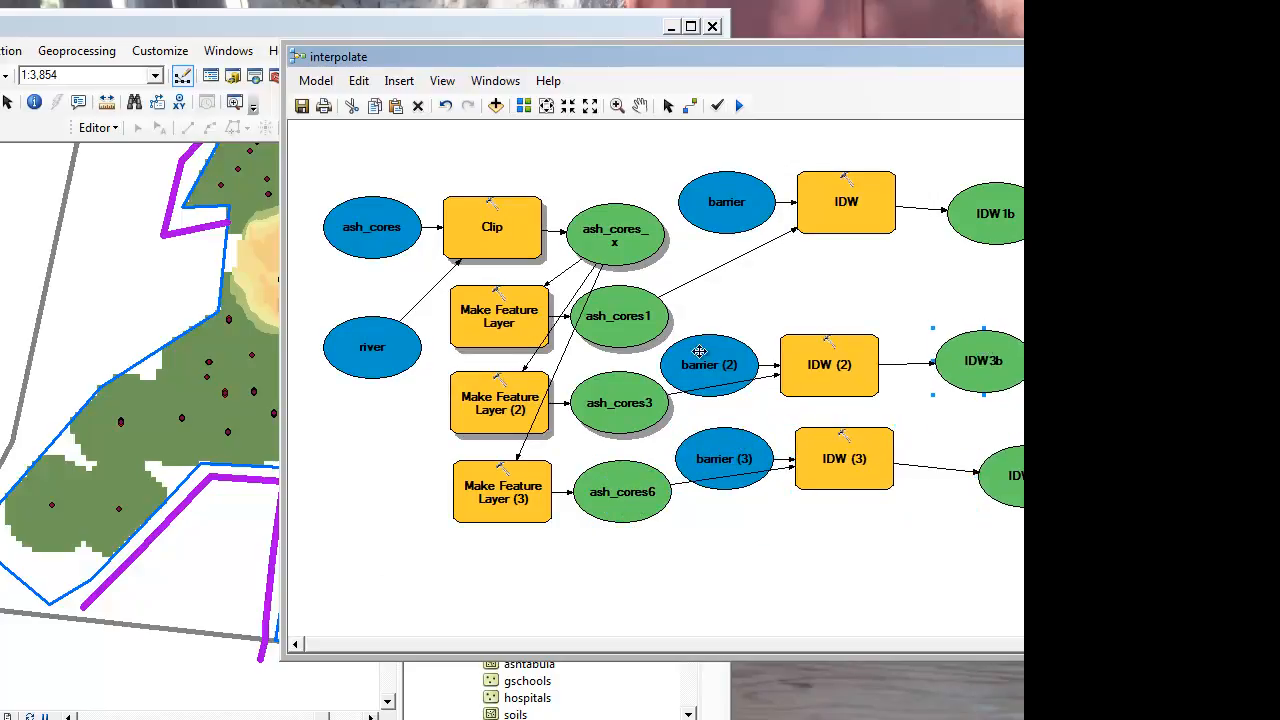
drag(701, 351, 723, 324)
drag(998, 468, 983, 453)
drag(726, 466, 733, 452)
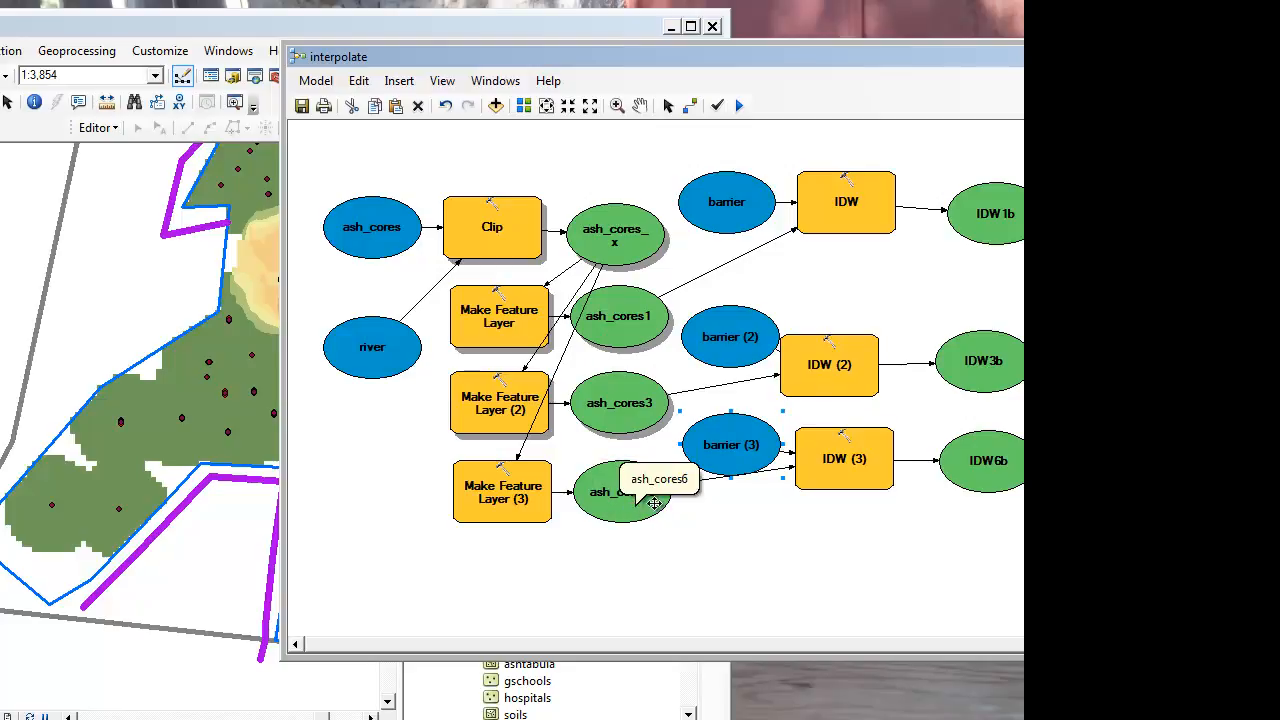
Step: Rename the output layer of Make Feature Layer (3) to ash_cores6b
right_click(508, 500)
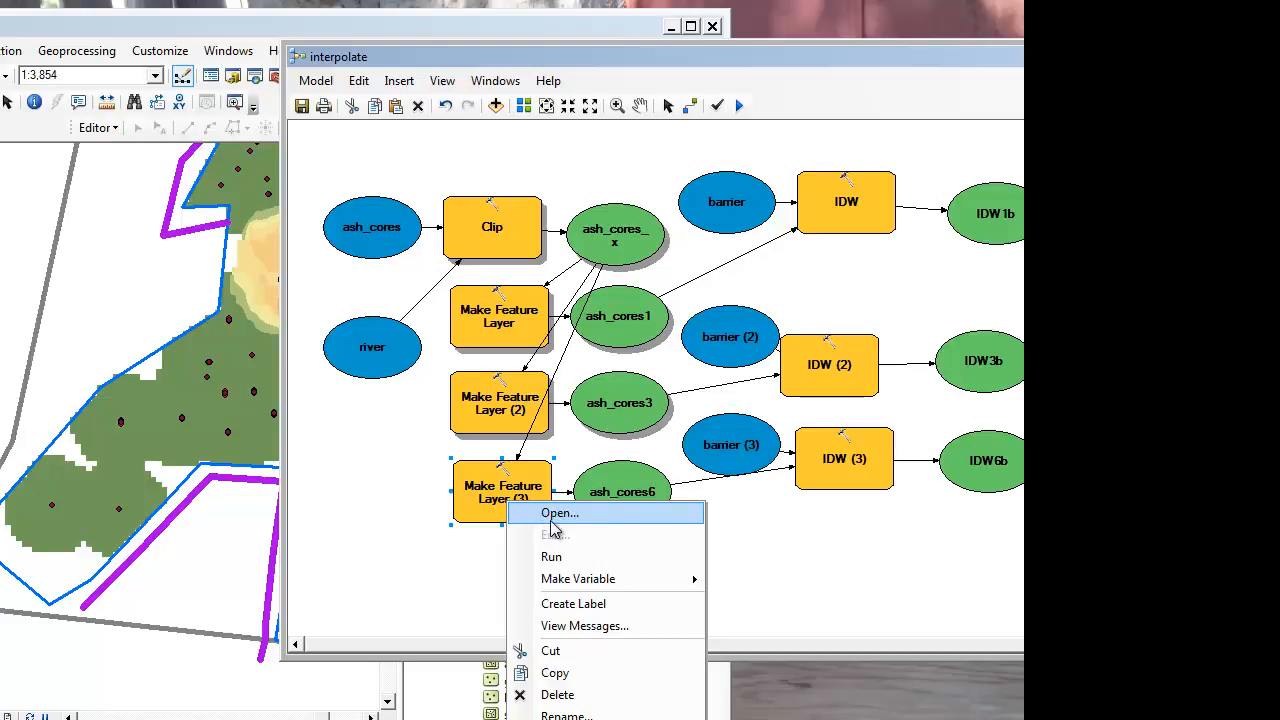
click(553, 516)
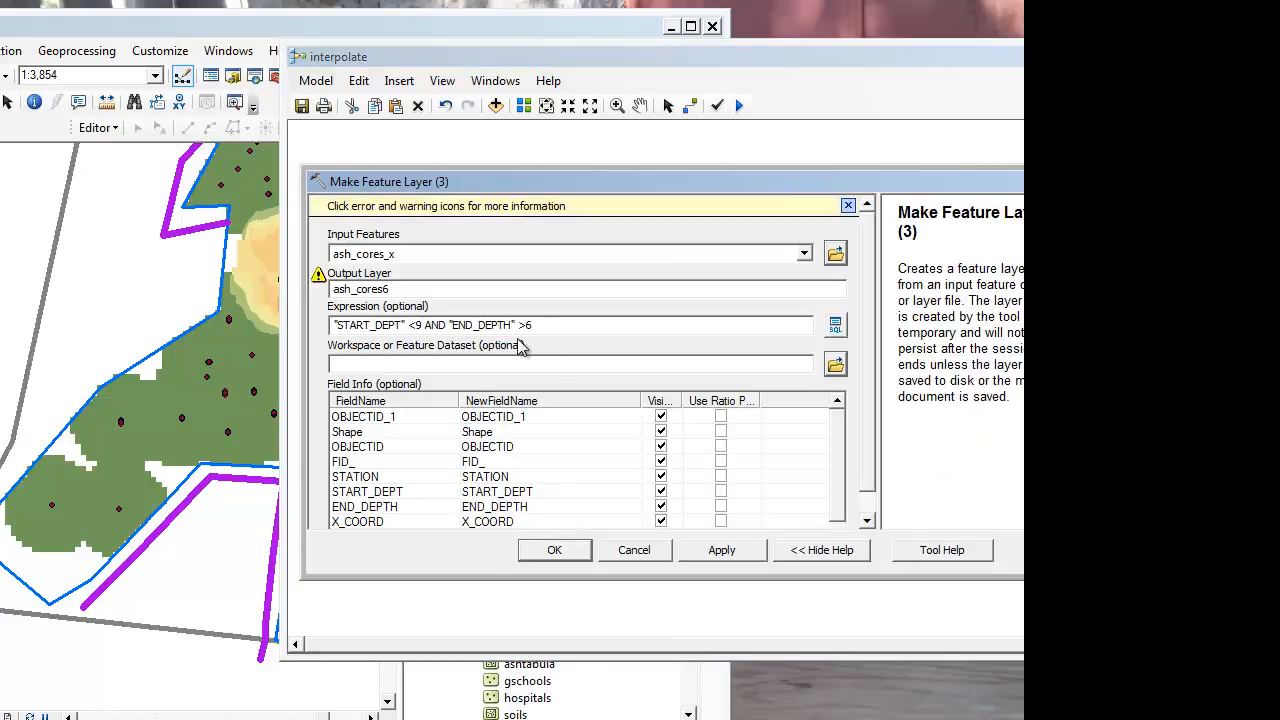
click(448, 289)
text(b)
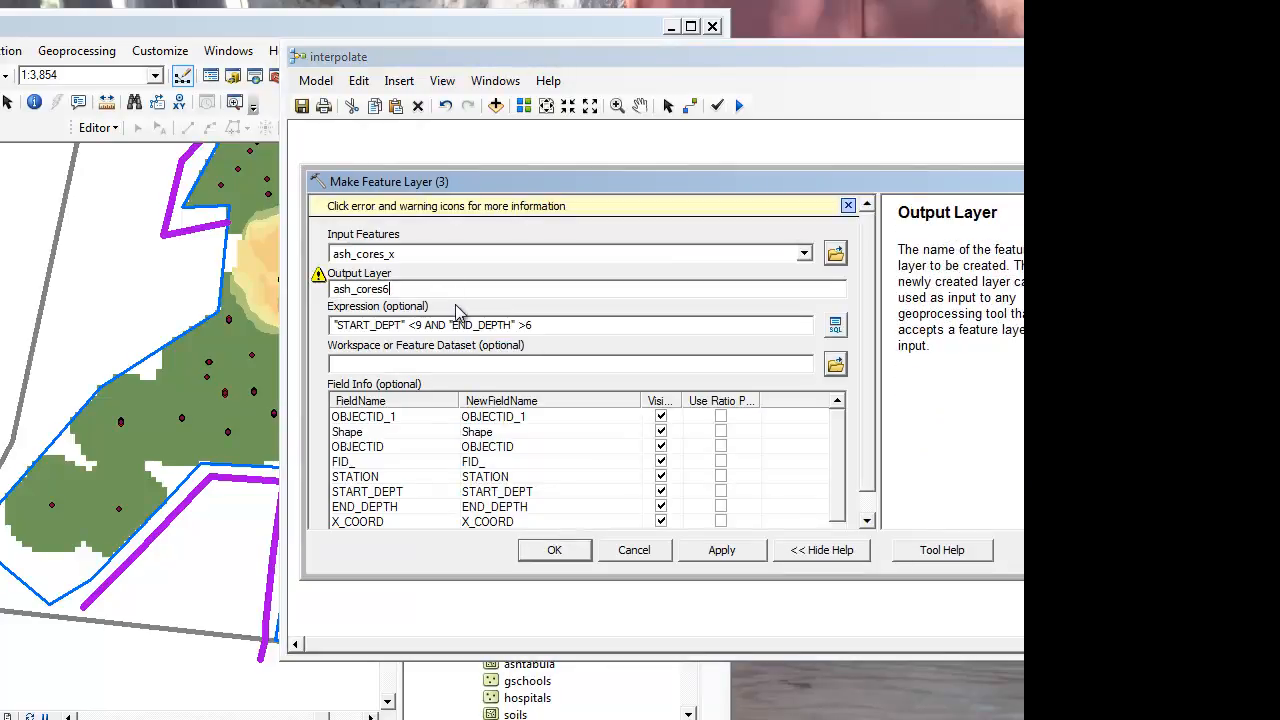
click(557, 550)
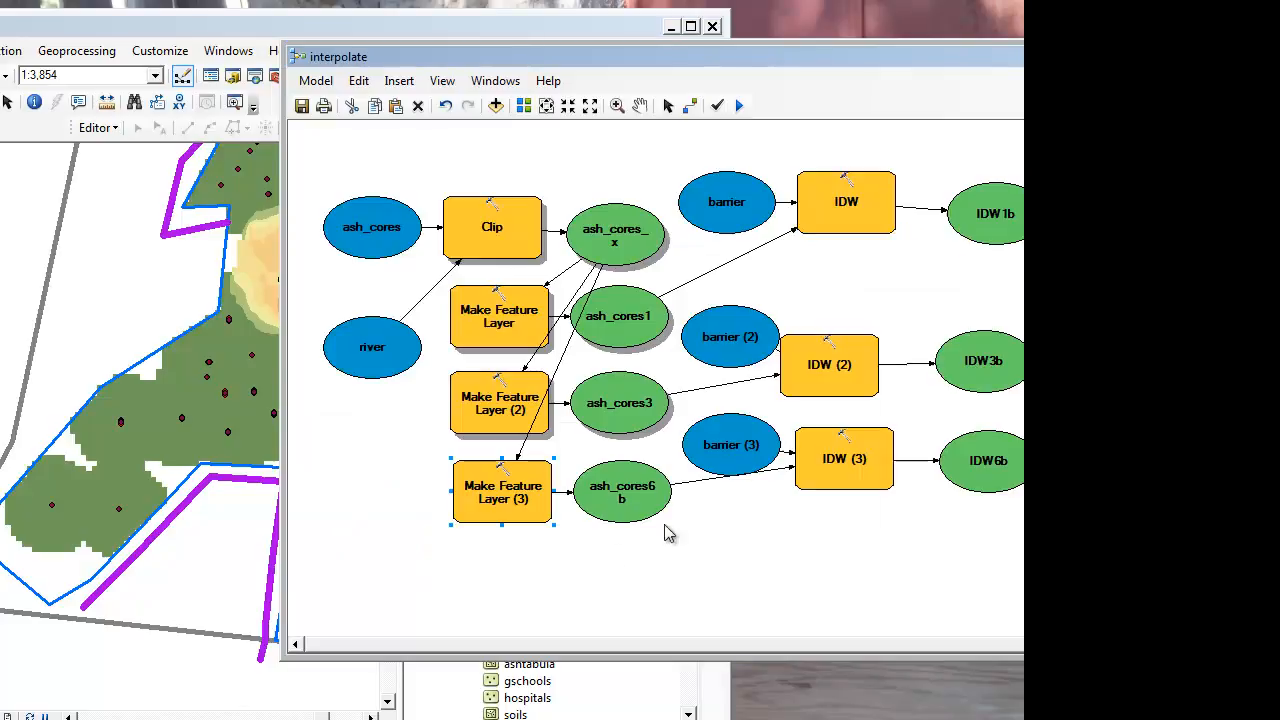
Step: Check the input point features and interpolation settings of the IDW (3) tool
right_click(829, 466)
click(883, 483)
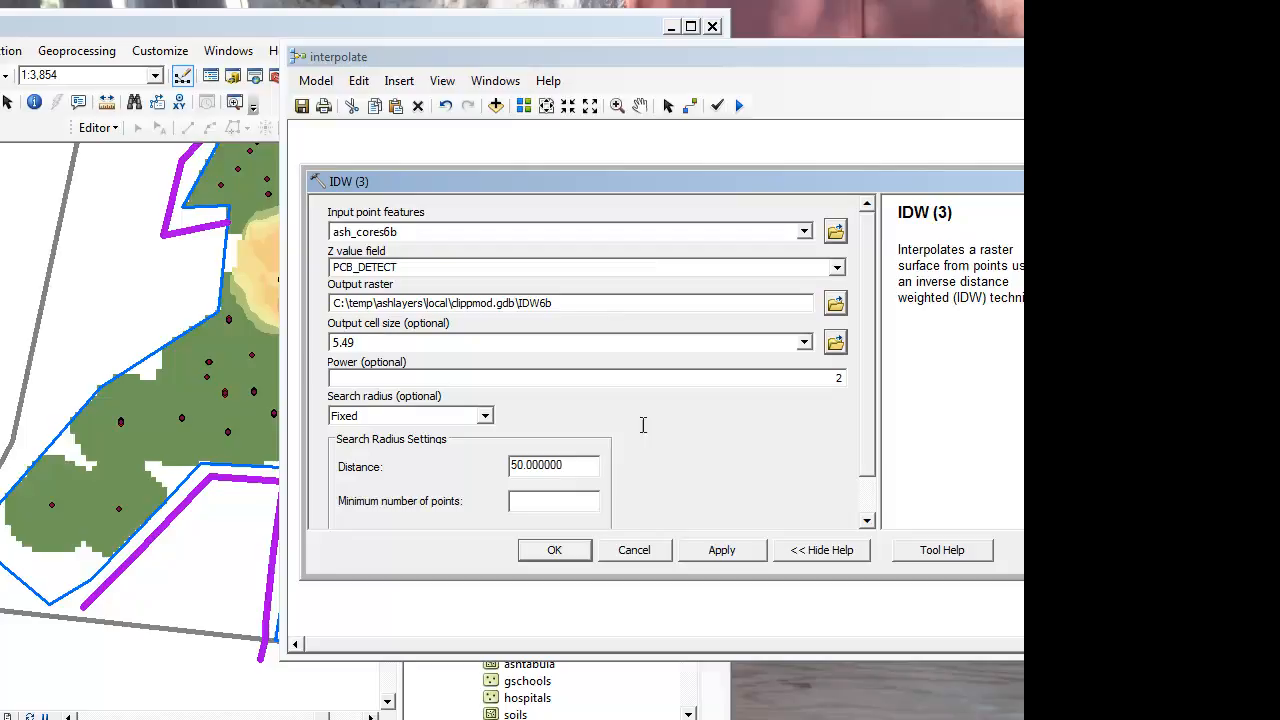
click(574, 551)
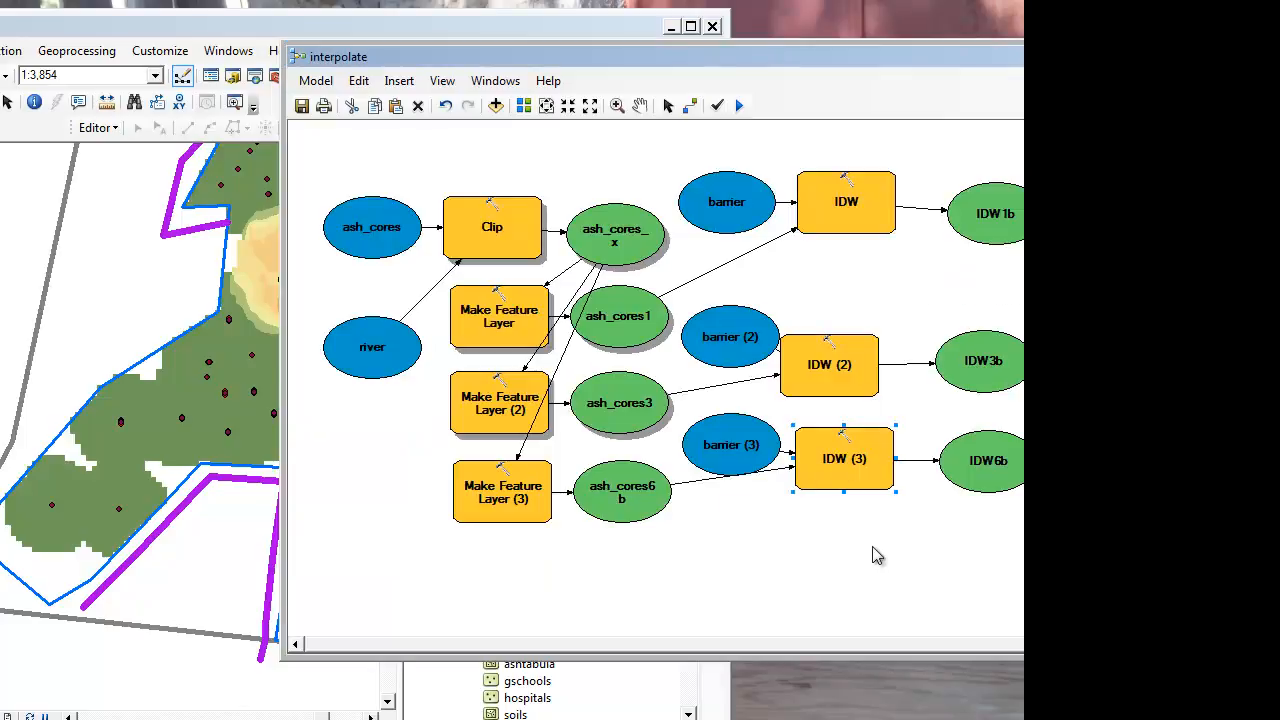
Step: Reposition the IDW (2) tool and its IDW3b output to tidy the middle row of the model
drag(832, 377, 832, 364)
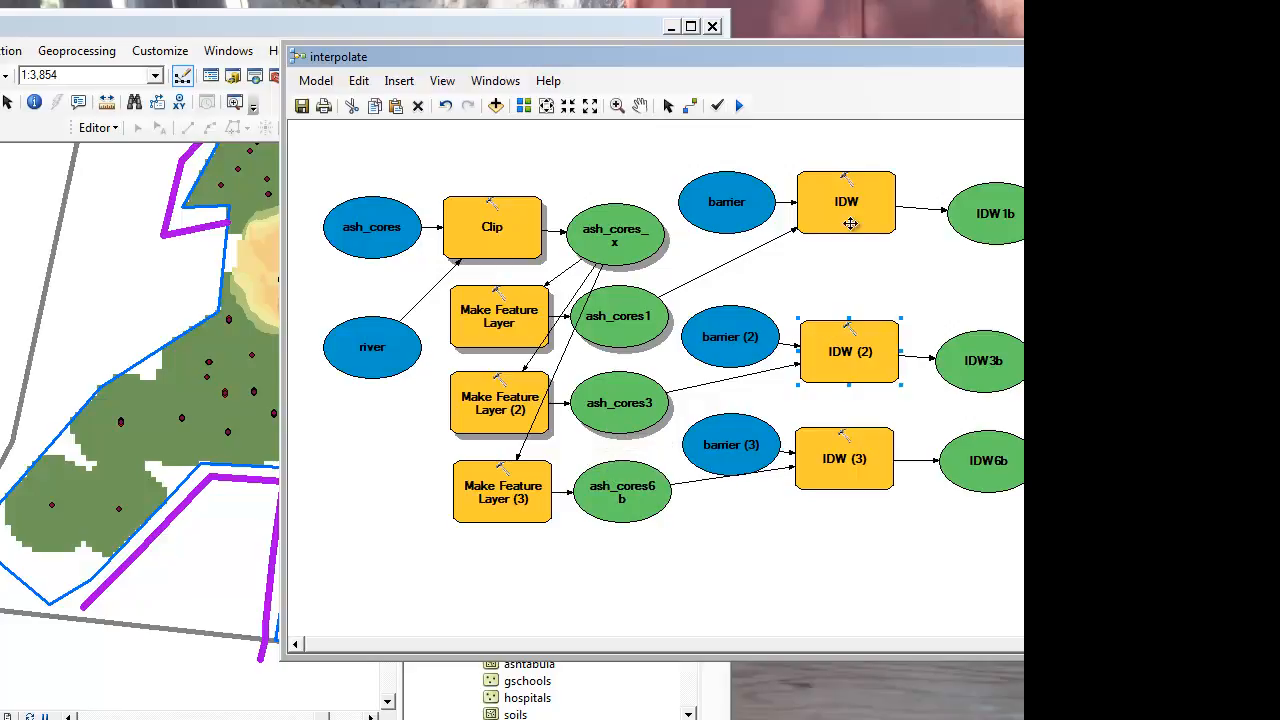
click(902, 250)
drag(995, 390, 1000, 366)
drag(886, 352, 964, 328)
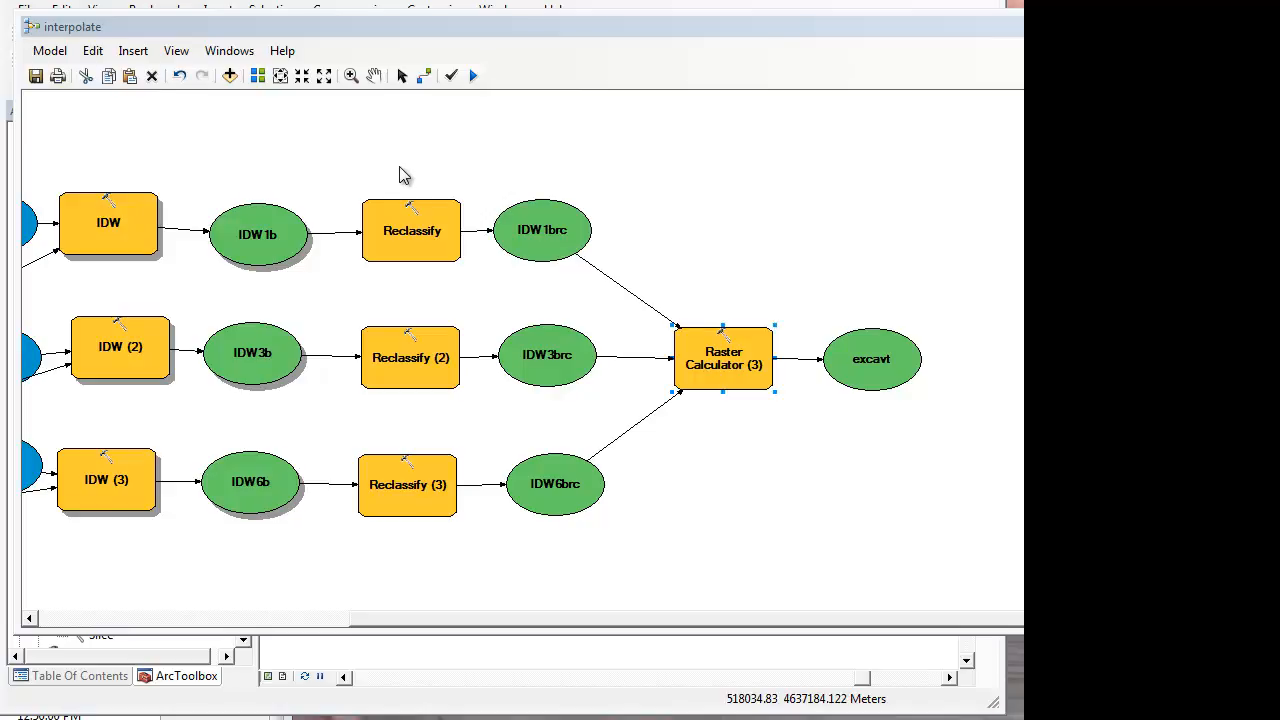
Step: Set the new value for NoData to 0 in the Reclassify tool for IDW1b and accept the settings
right_click(410, 238)
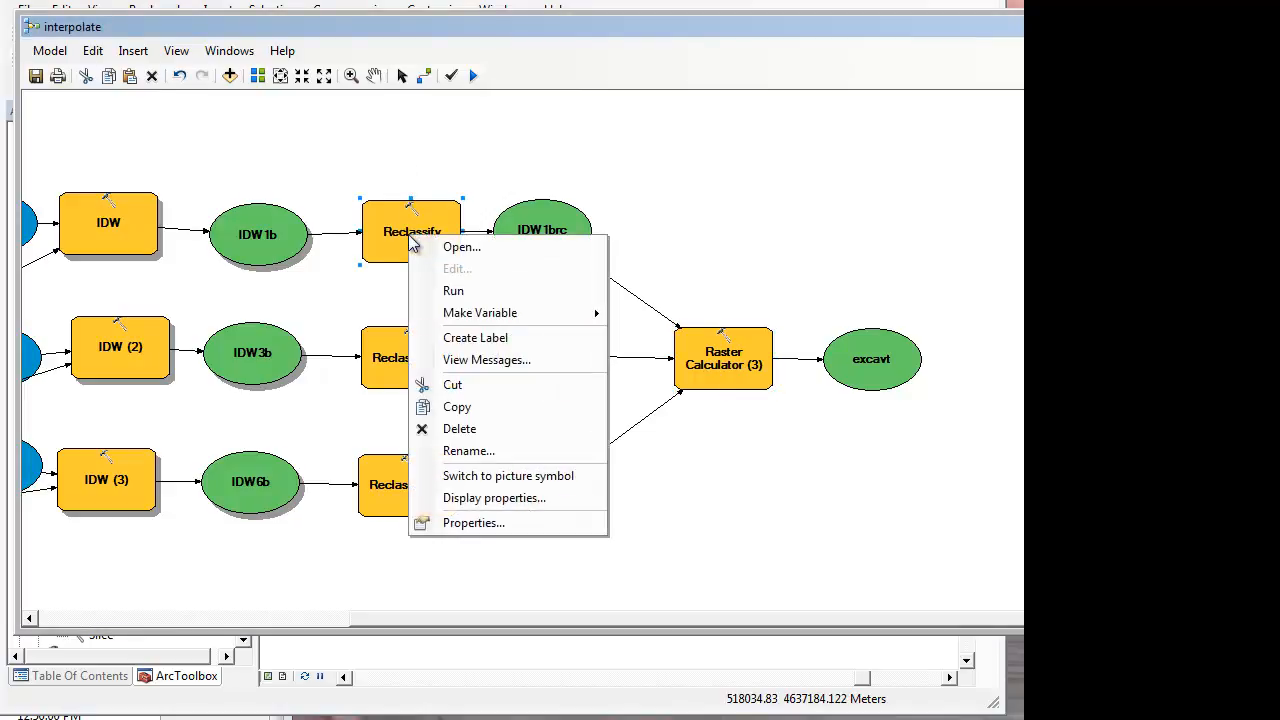
click(471, 248)
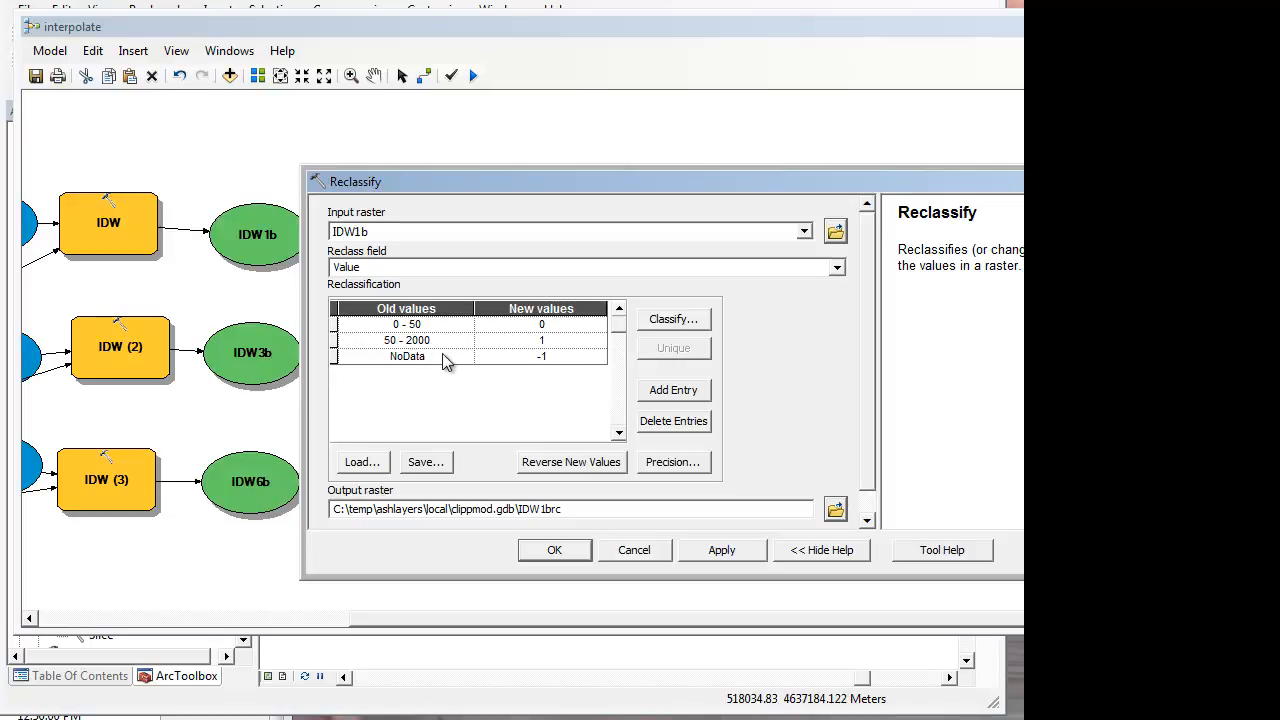
click(538, 362)
click(538, 362)
double_click(533, 360)
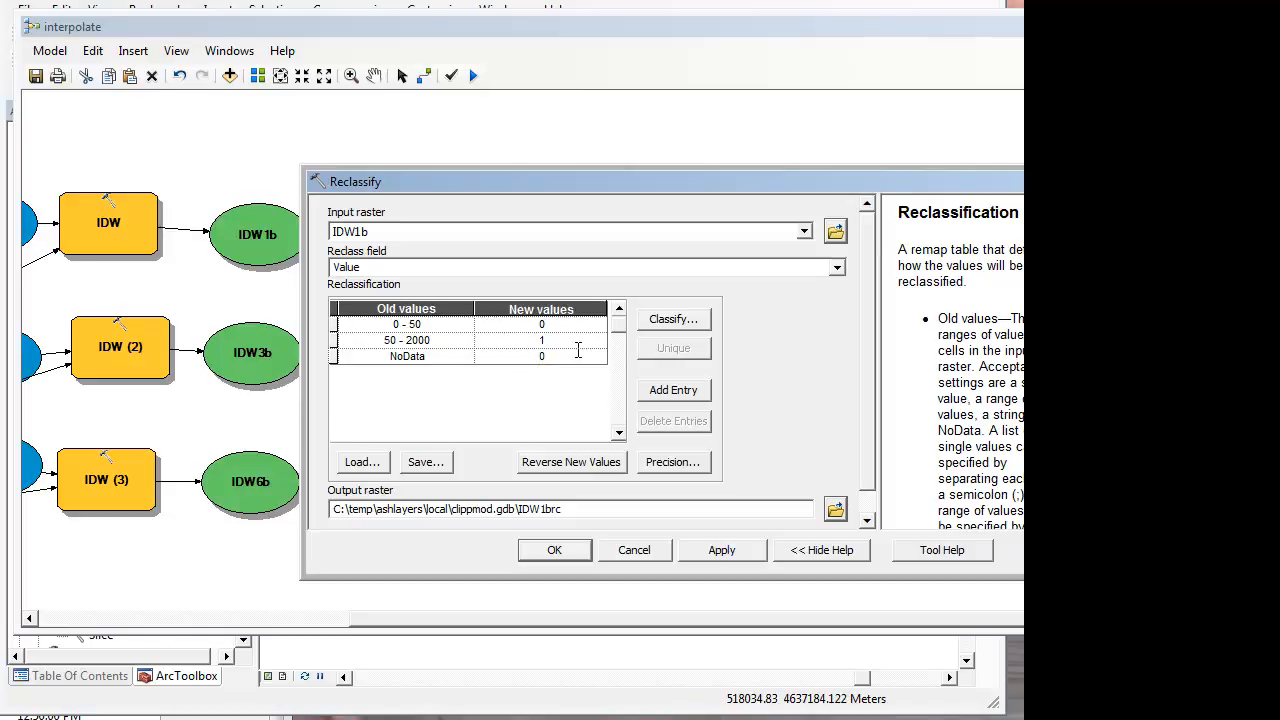
click(574, 324)
click(554, 550)
Step: Set the new value for NoData to 0 in the Reclassify (2) tool for IDW3b and accept the settings
click(443, 352)
right_click(425, 362)
click(462, 648)
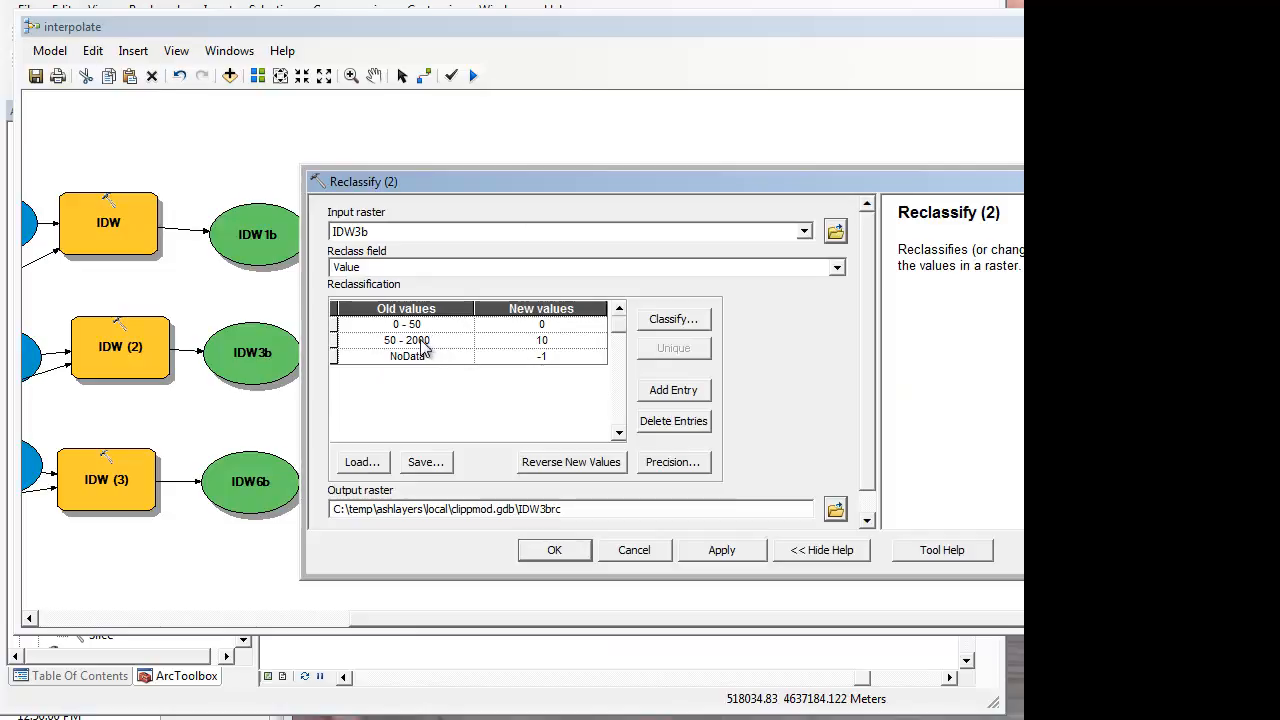
click(540, 357)
double_click(552, 359)
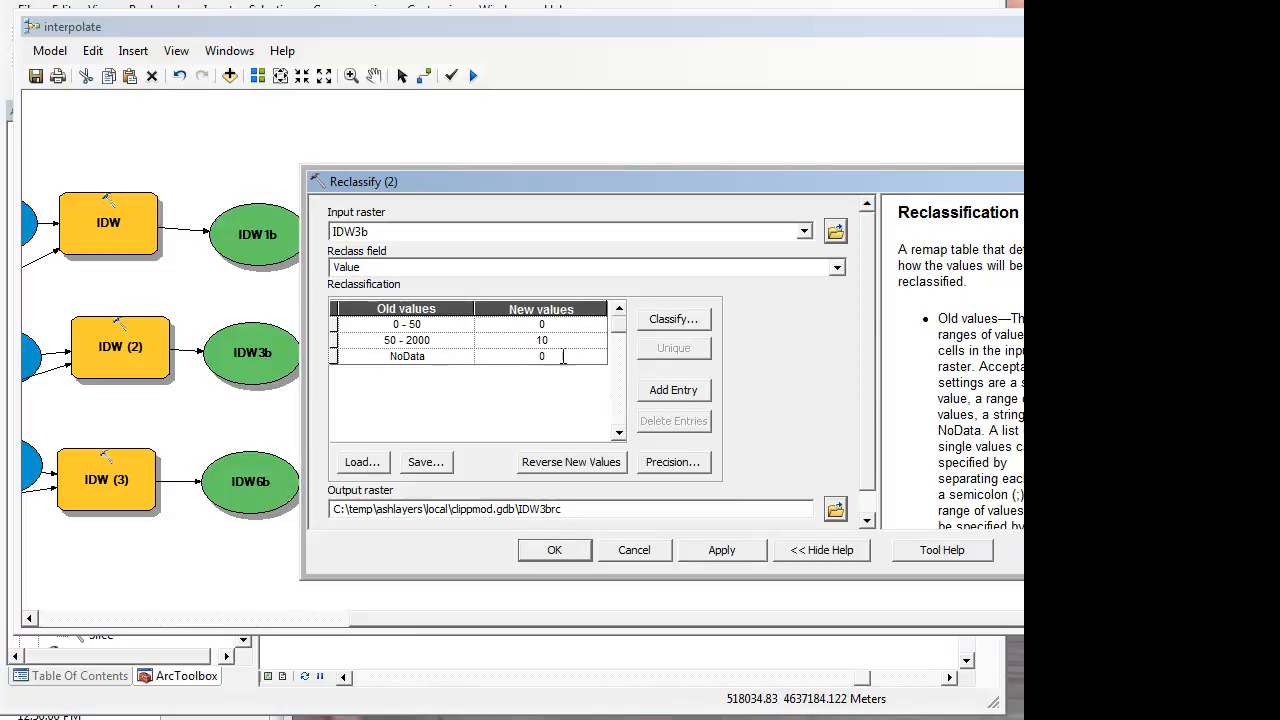
double_click(556, 342)
click(554, 551)
Step: Set the new value for NoData to 0 in the Reclassify (3) tool for IDW6b
right_click(421, 485)
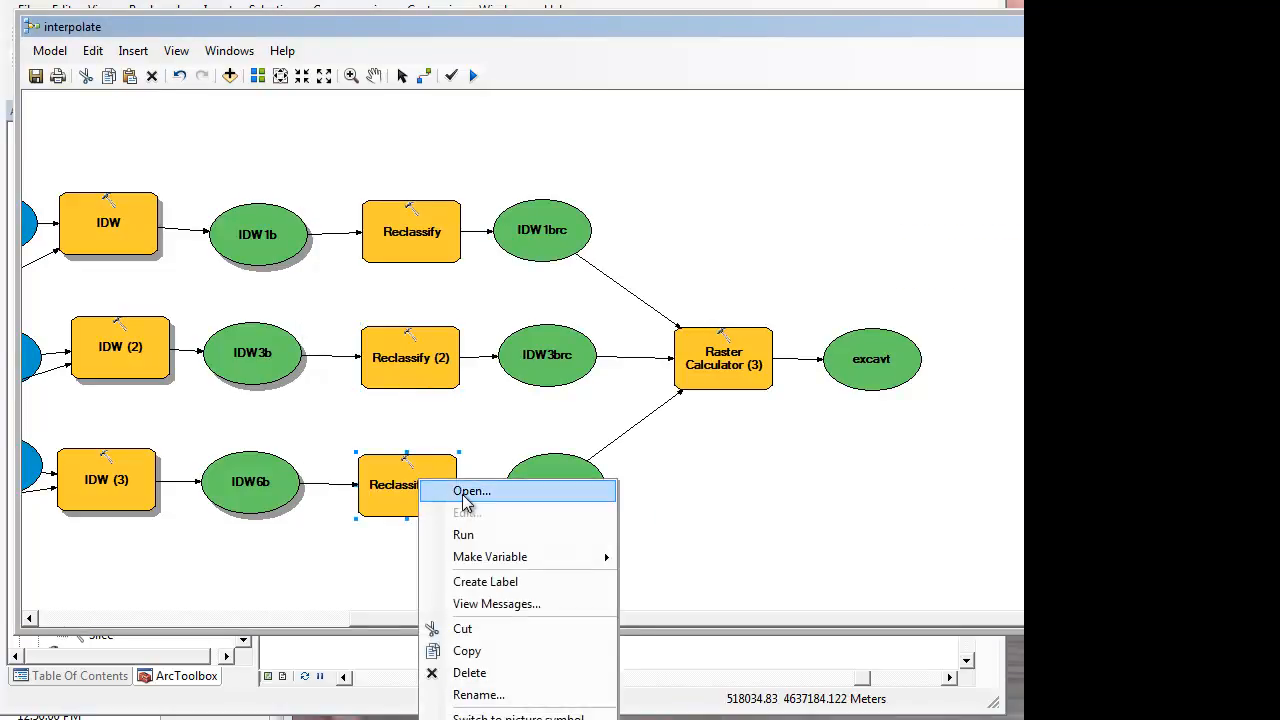
click(430, 492)
click(549, 357)
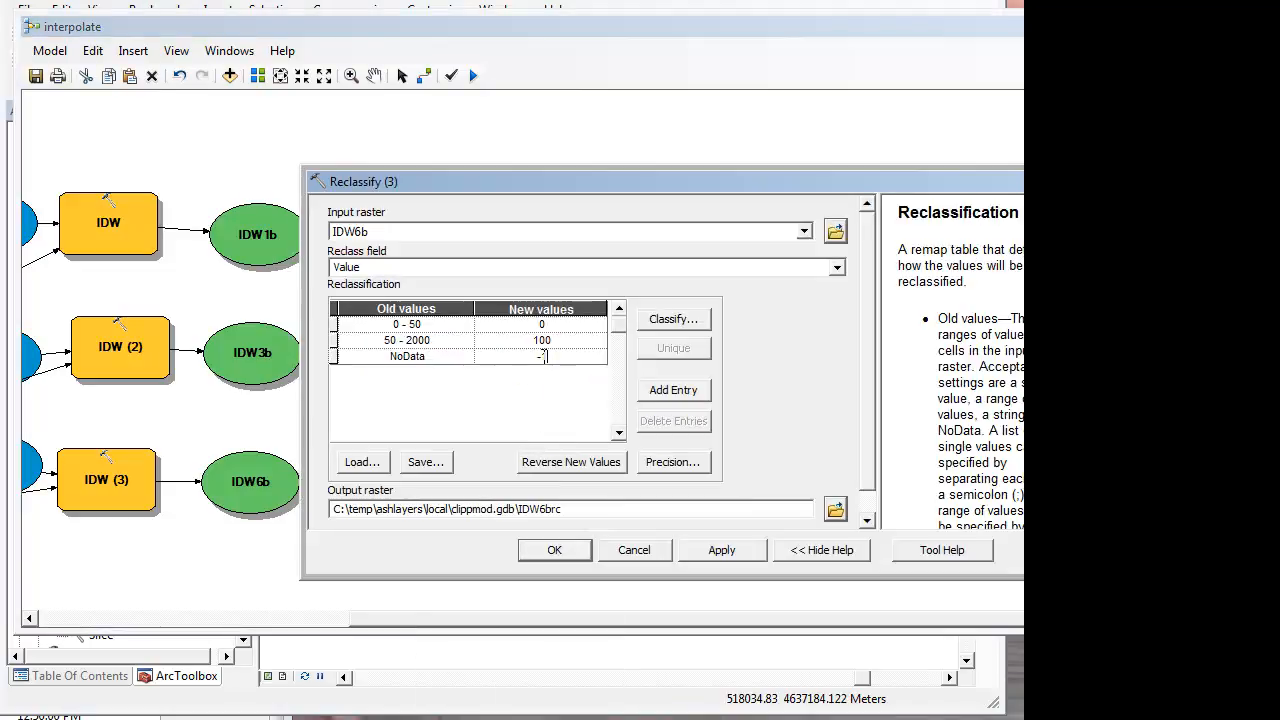
drag(535, 357, 573, 357)
click(571, 341)
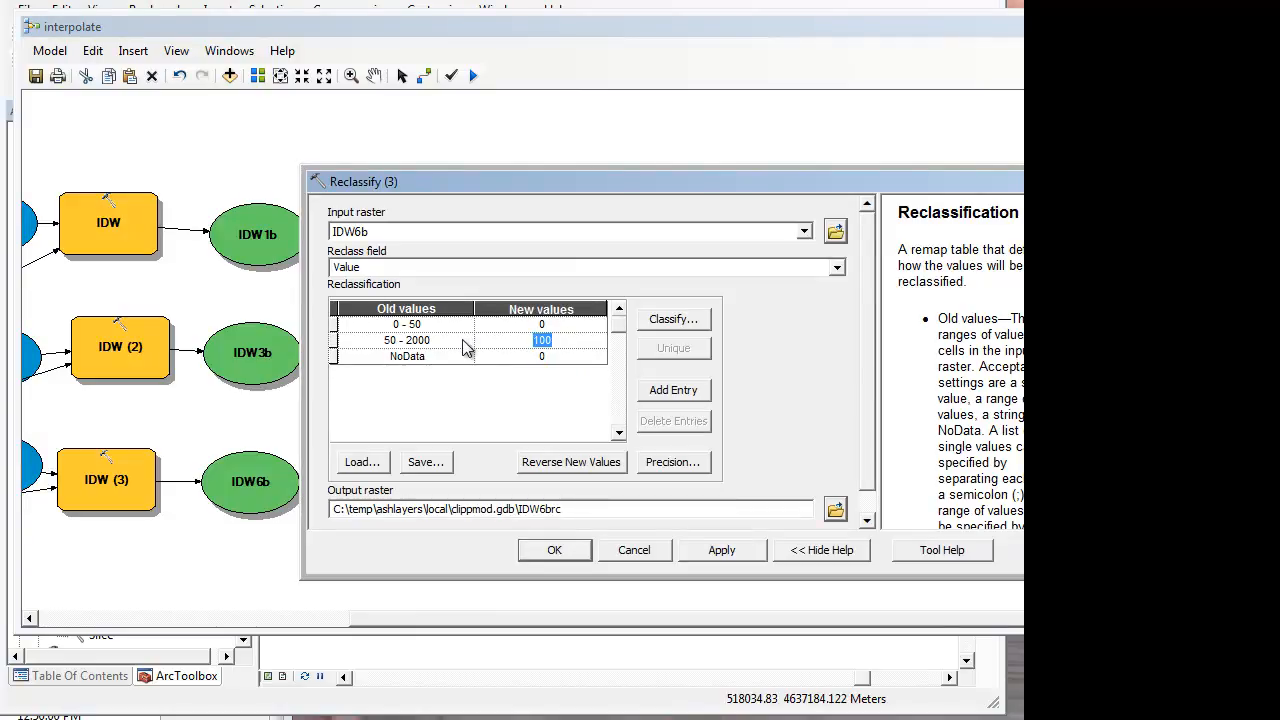